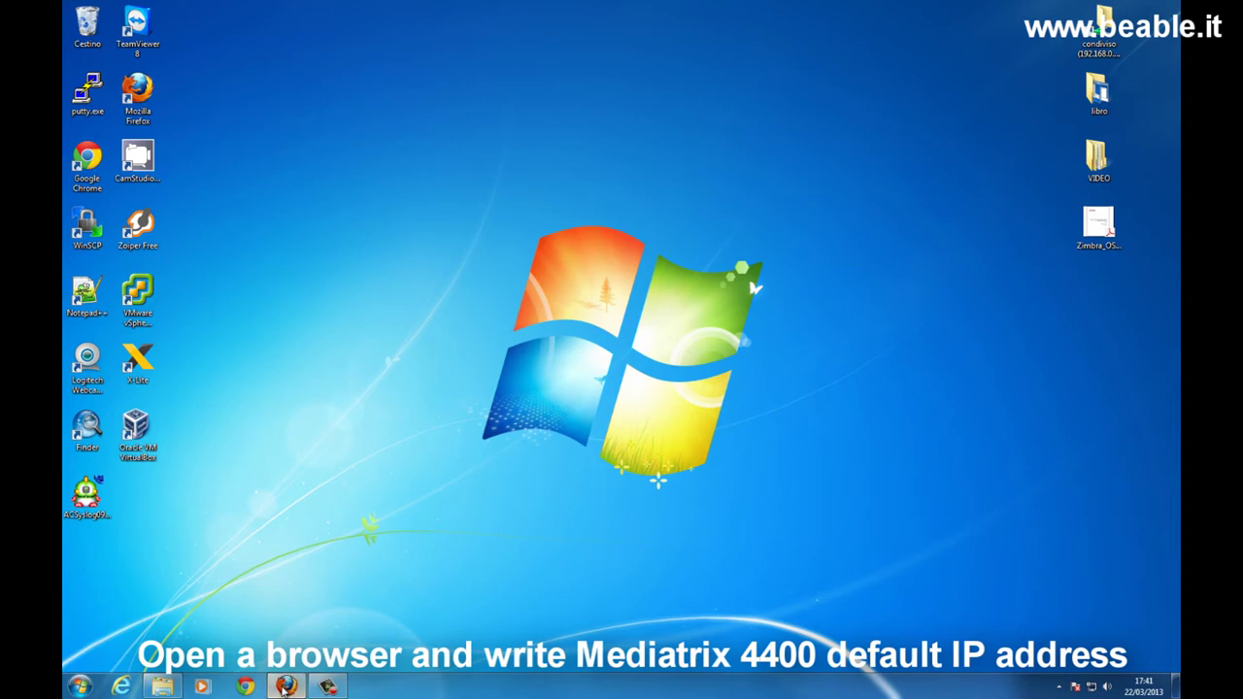
Step: Open the Mediatrix gateway's web interface at 192.168.0.11 in the browser
click(181, 31)
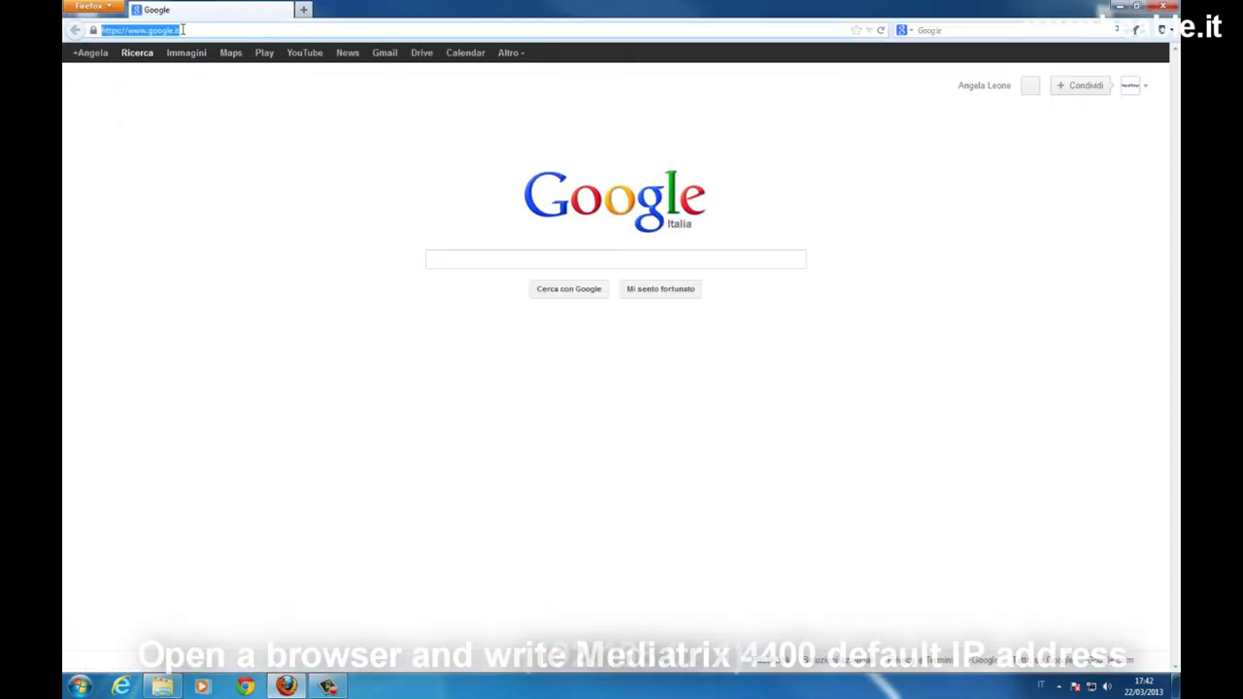
text(192.168.0.11)
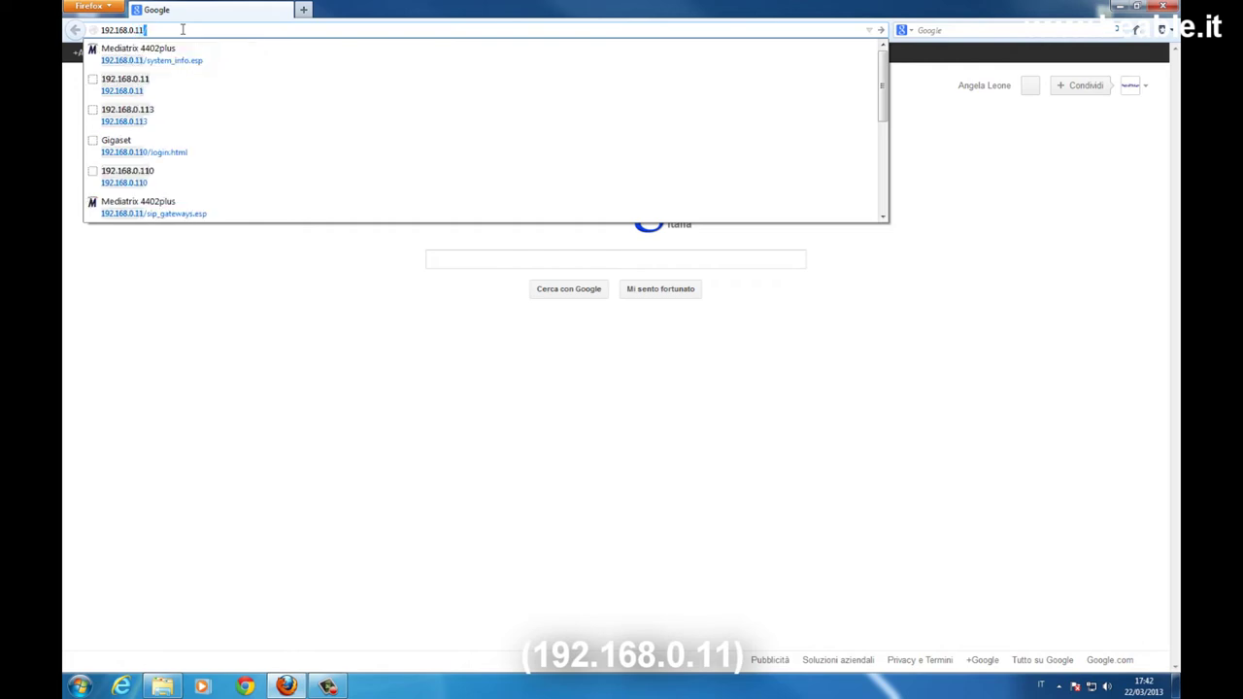
key(Return)
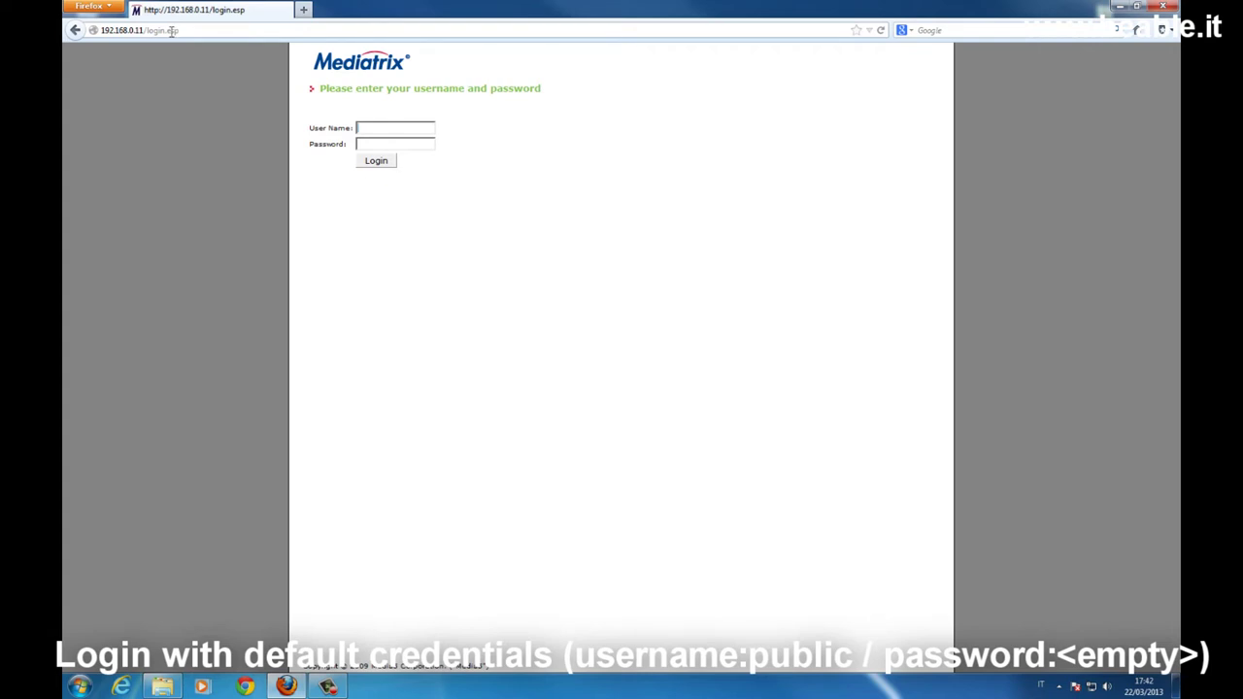
Step: Log in to the Mediatrix gateway with the user name public
double_click(375, 128)
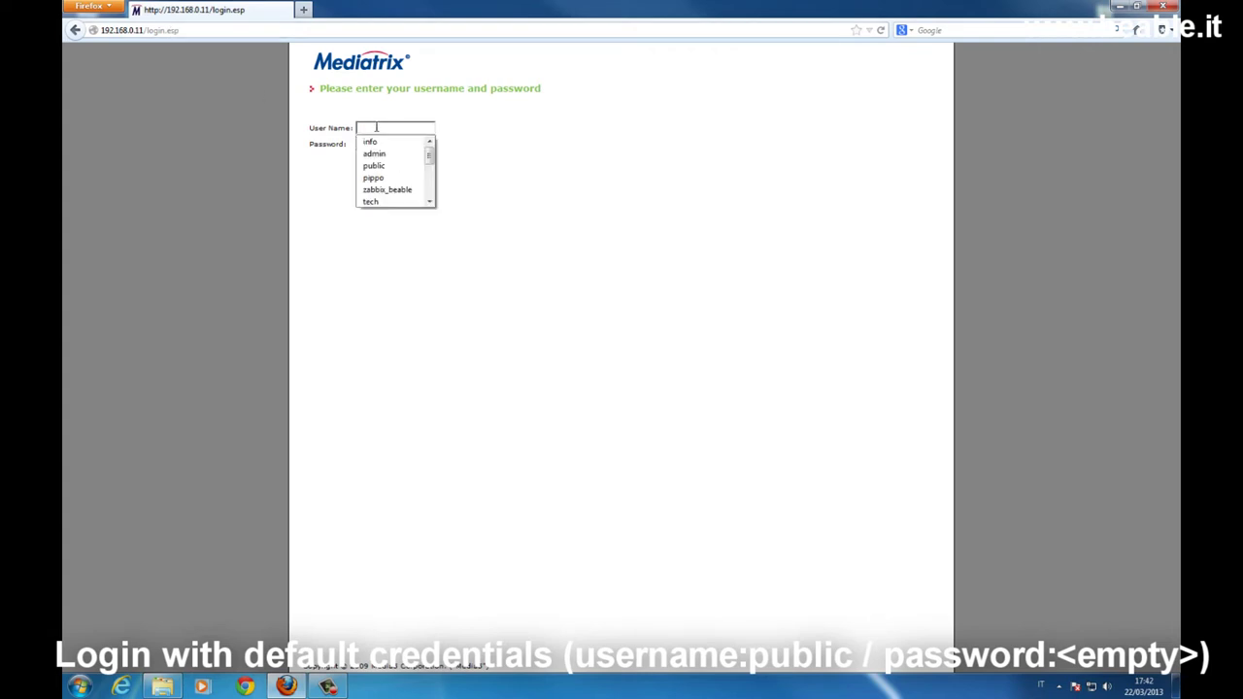
text(public)
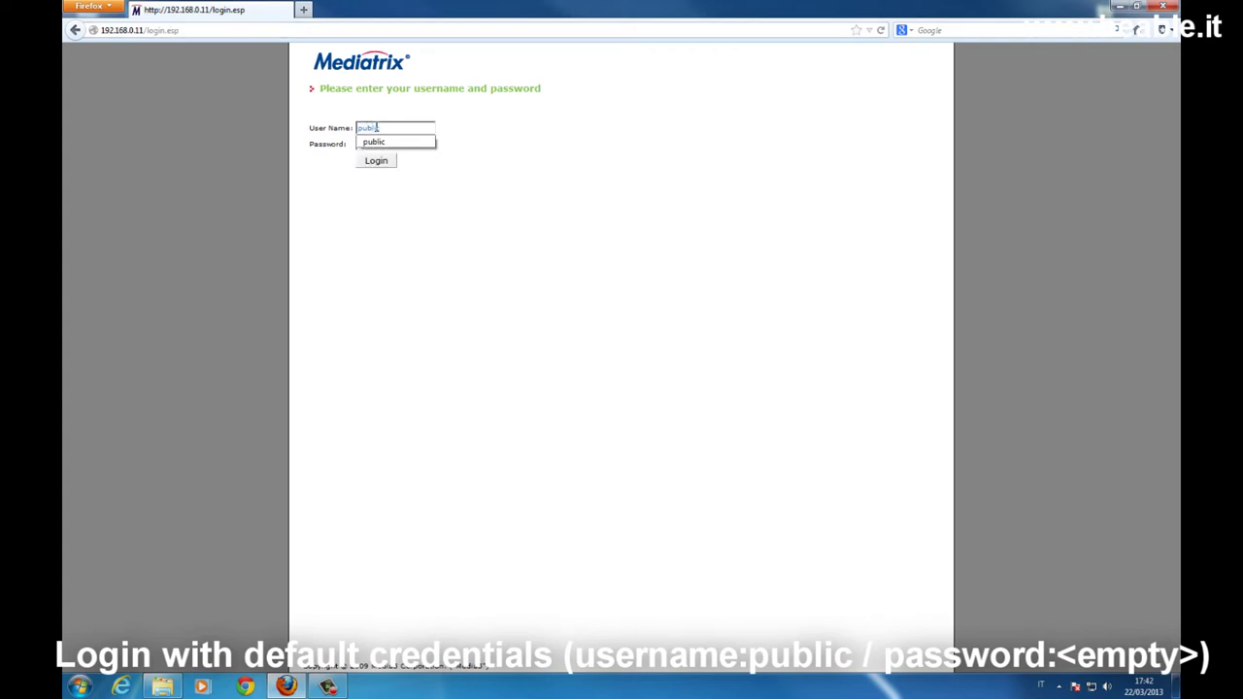
key(Return)
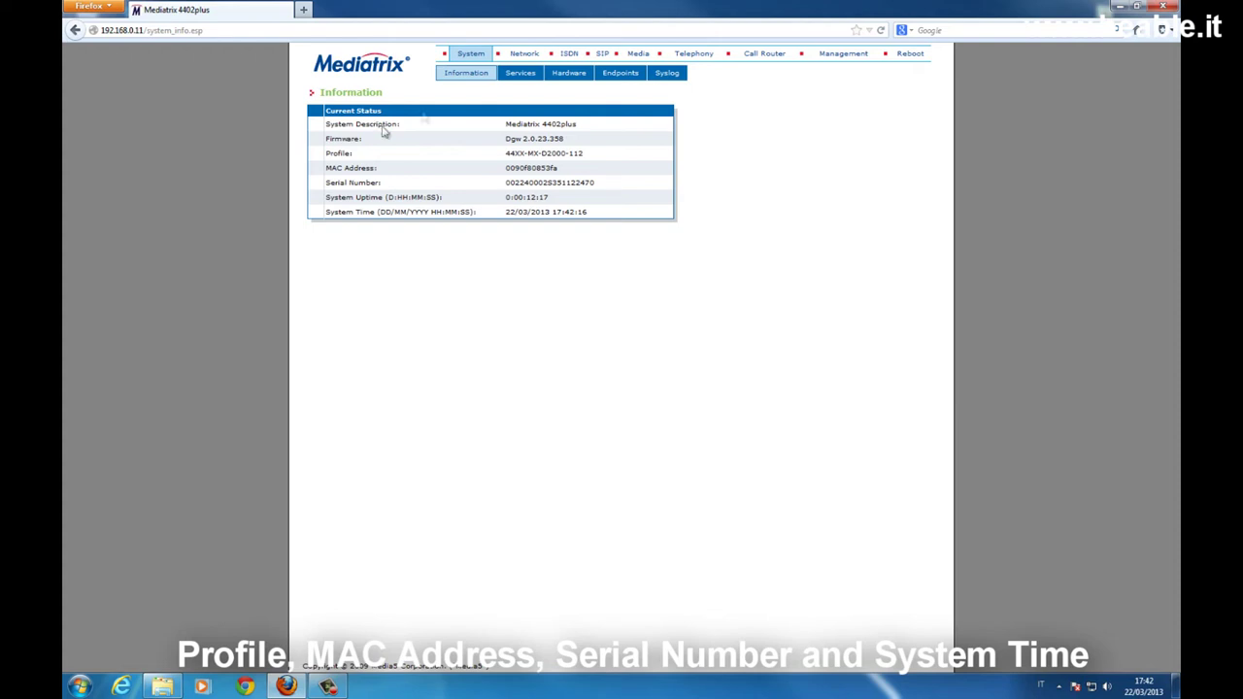
Step: Review the gateway's network configuration: the ETH2 port status, the host's SNTP settings and the Uplink interface's static IP address
click(515, 75)
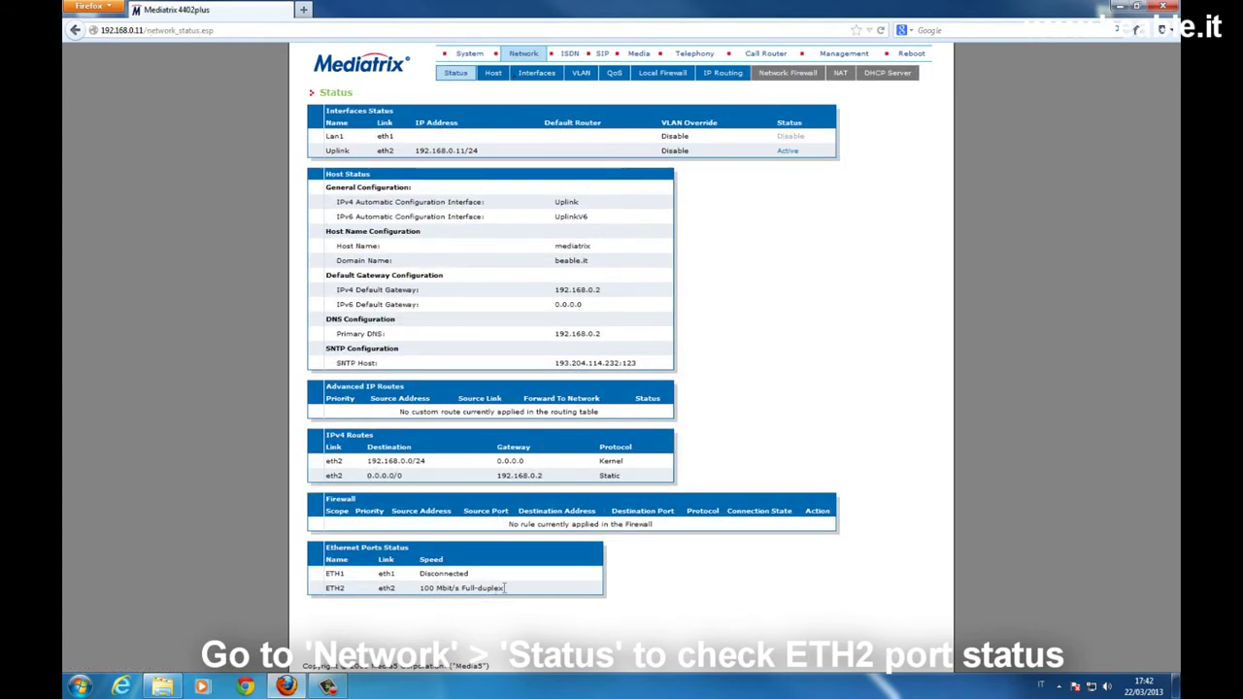
drag(504, 587, 424, 593)
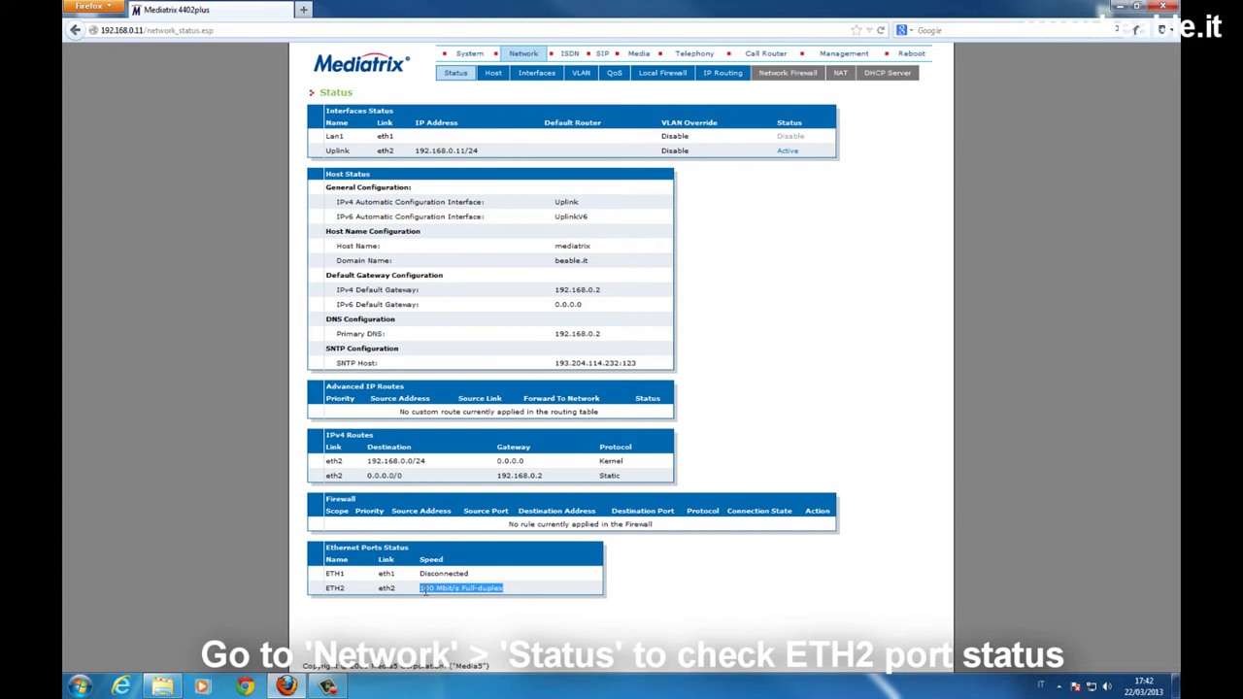
click(493, 75)
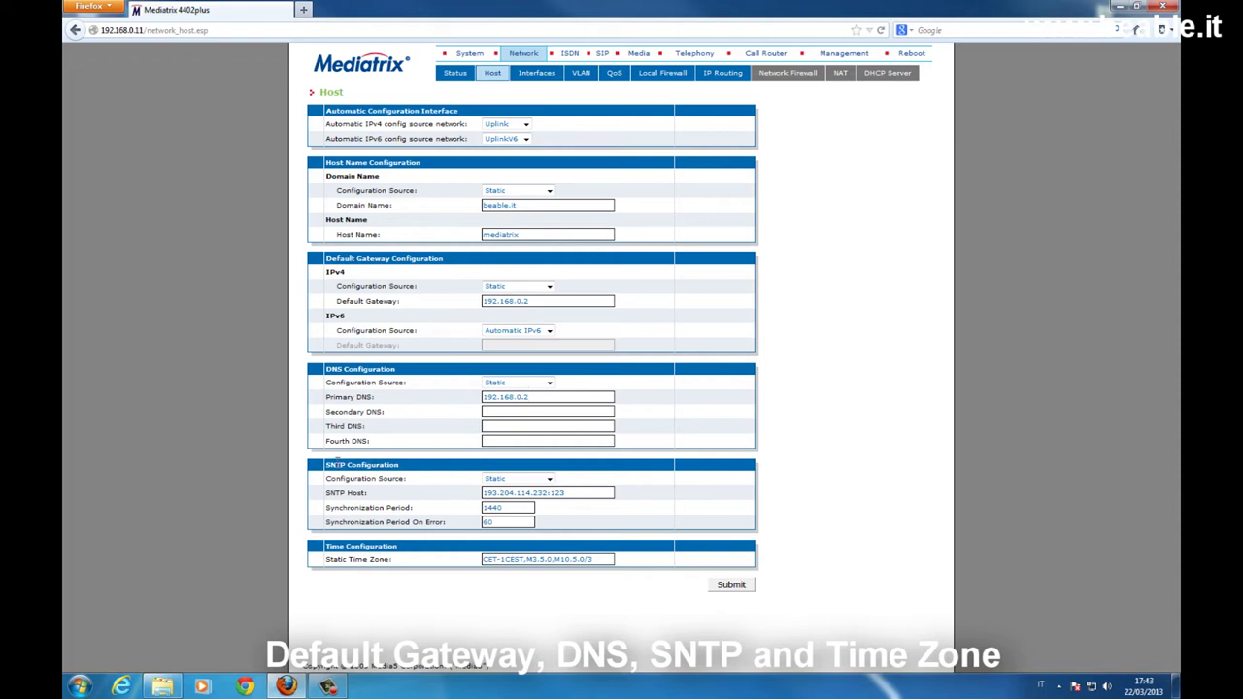
drag(327, 465, 346, 465)
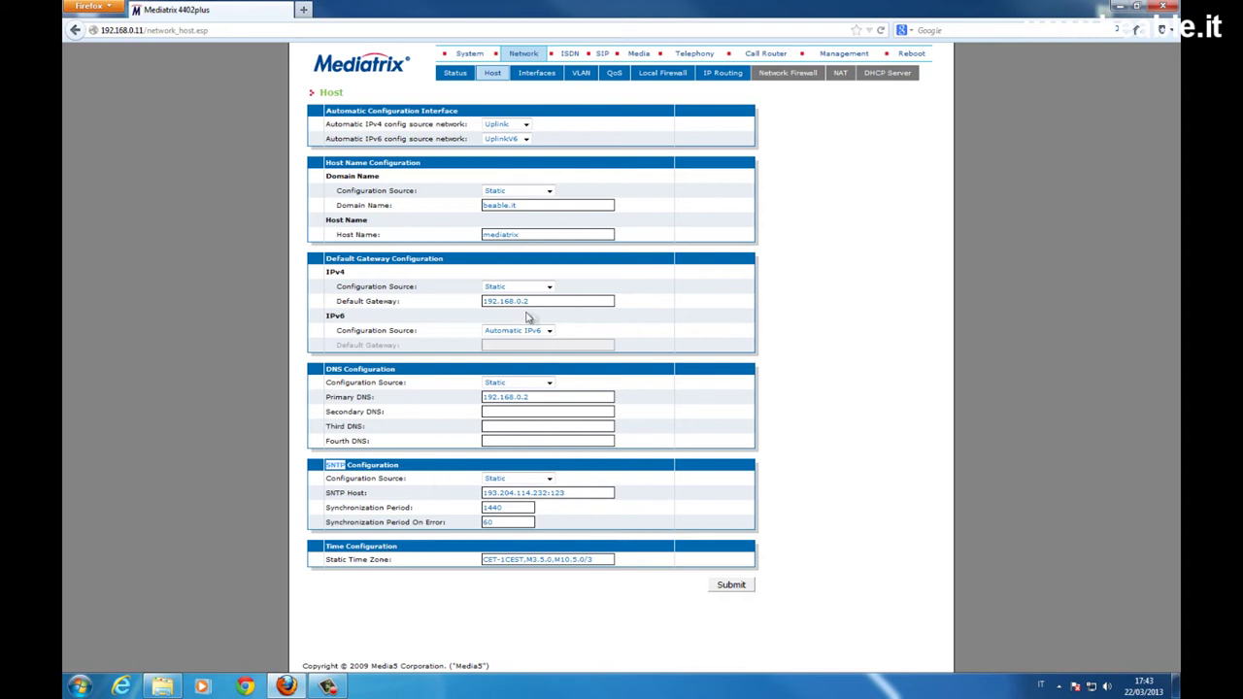
click(533, 78)
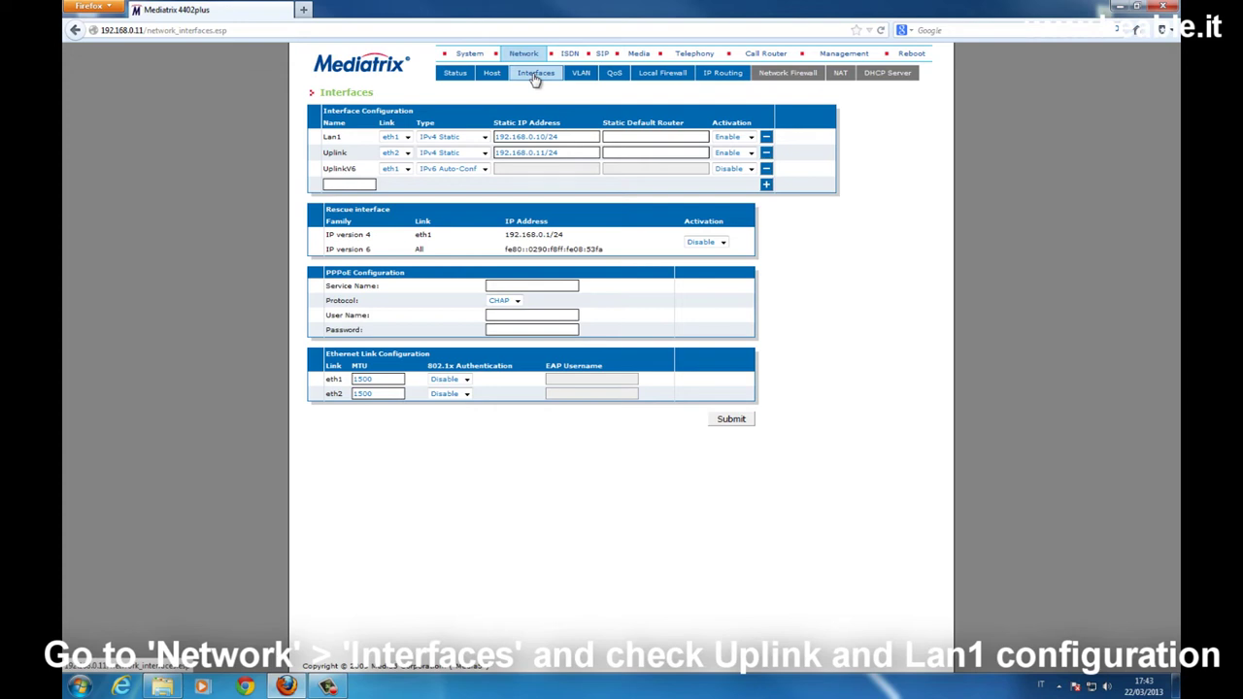
drag(563, 153, 498, 163)
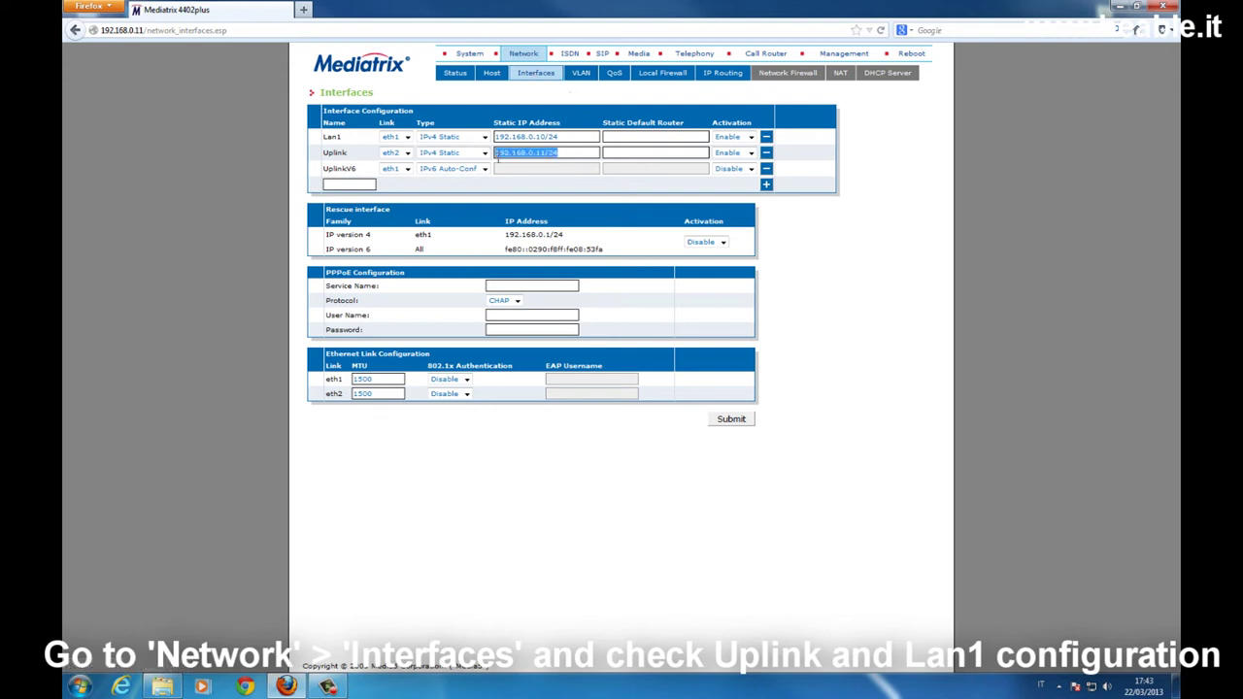
Step: Check the names and ports of the asteriskbri1 and asteriskbri2 SIP gateways and the default registrar host address
click(603, 55)
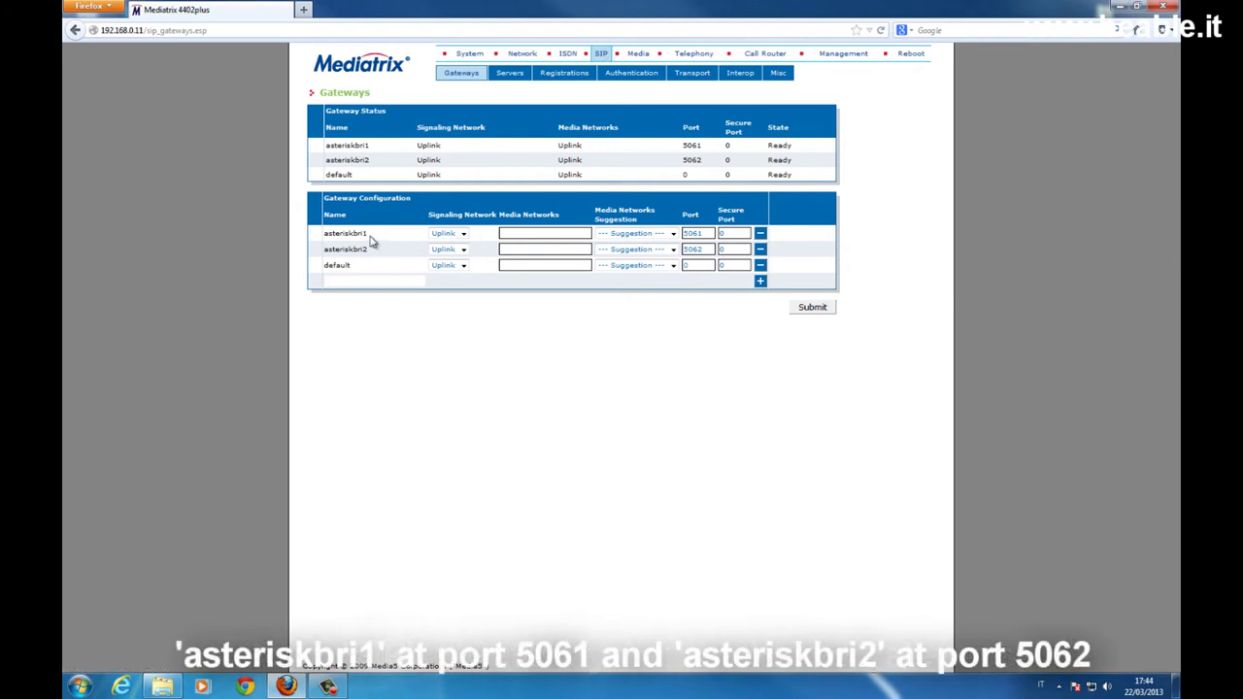
drag(325, 234, 371, 250)
drag(704, 233, 682, 250)
click(503, 76)
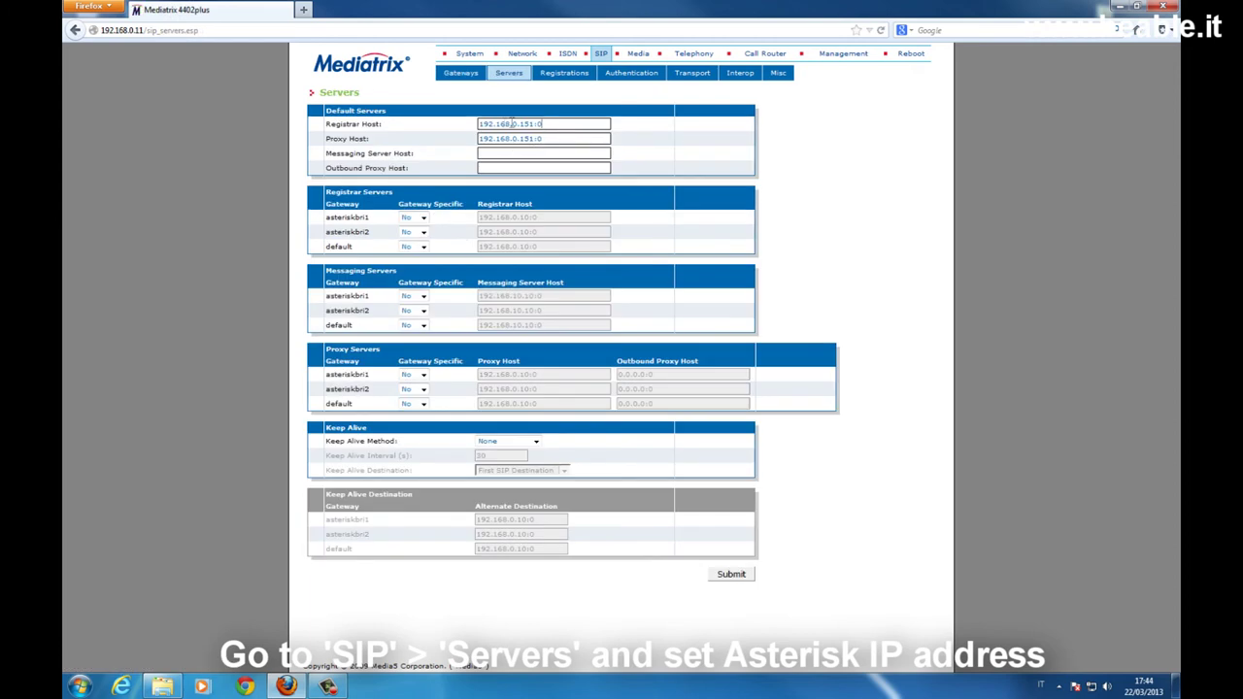
drag(561, 123, 437, 124)
Step: Review the SIP unit registrations and open the authentication entry of the asteriskbri1 gateway
click(557, 81)
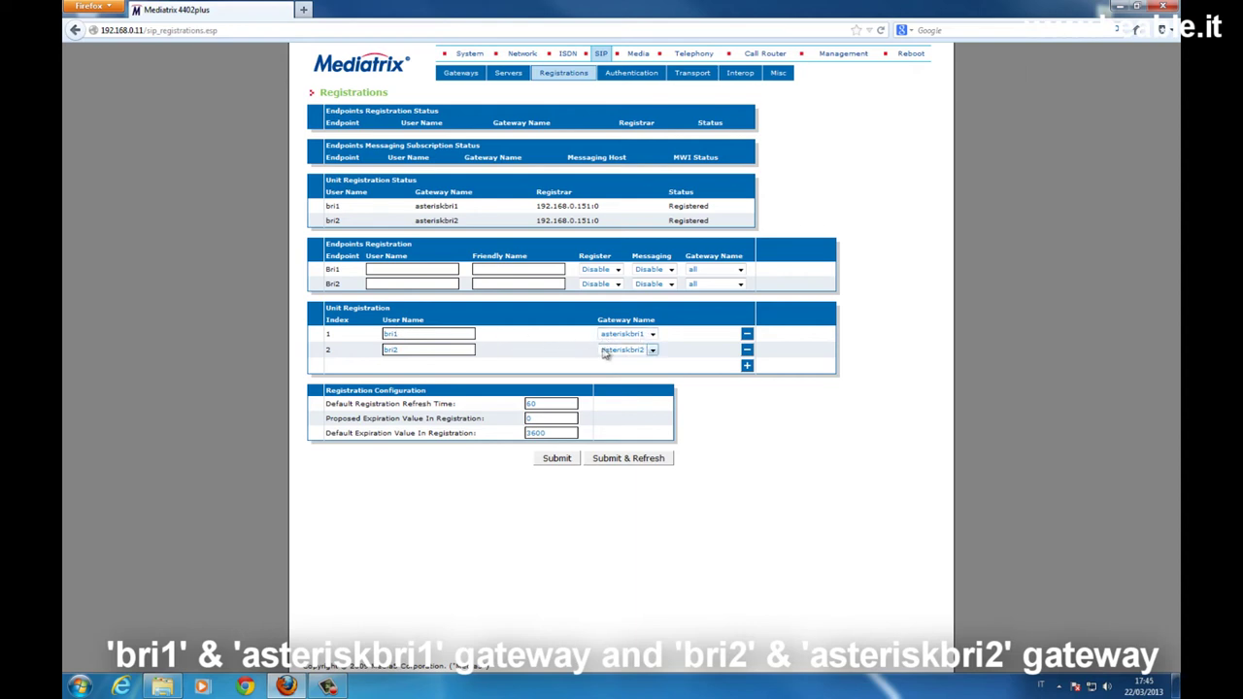
click(633, 74)
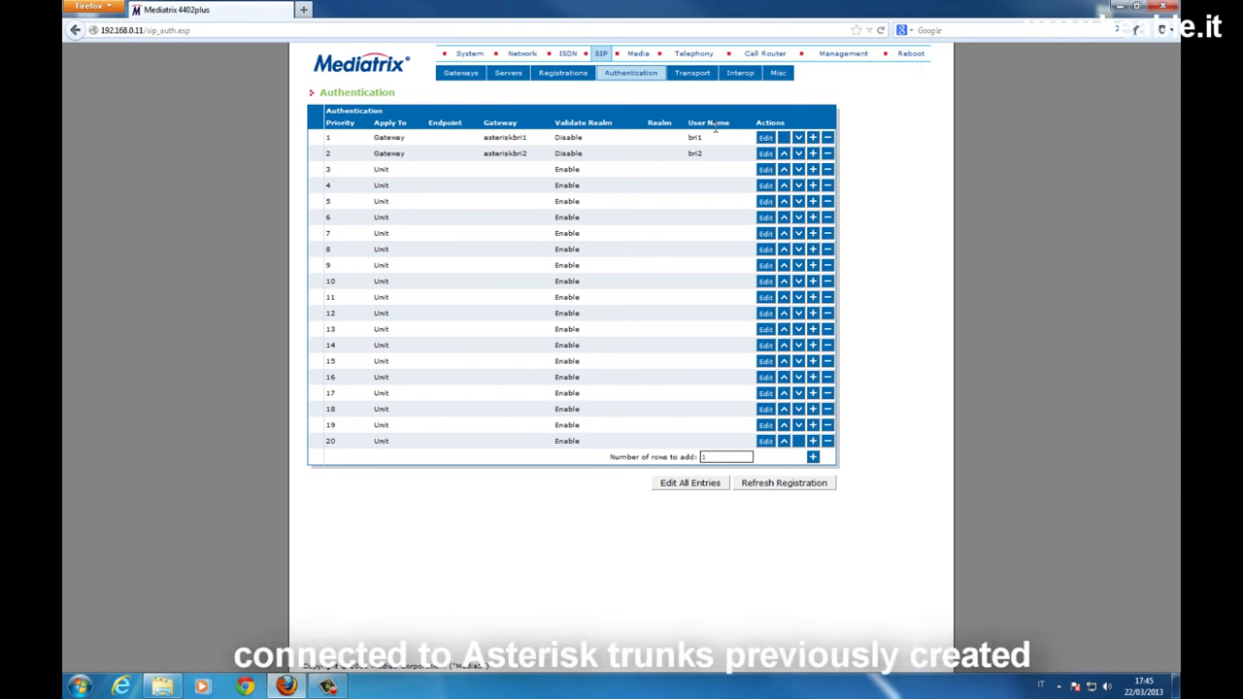
click(767, 137)
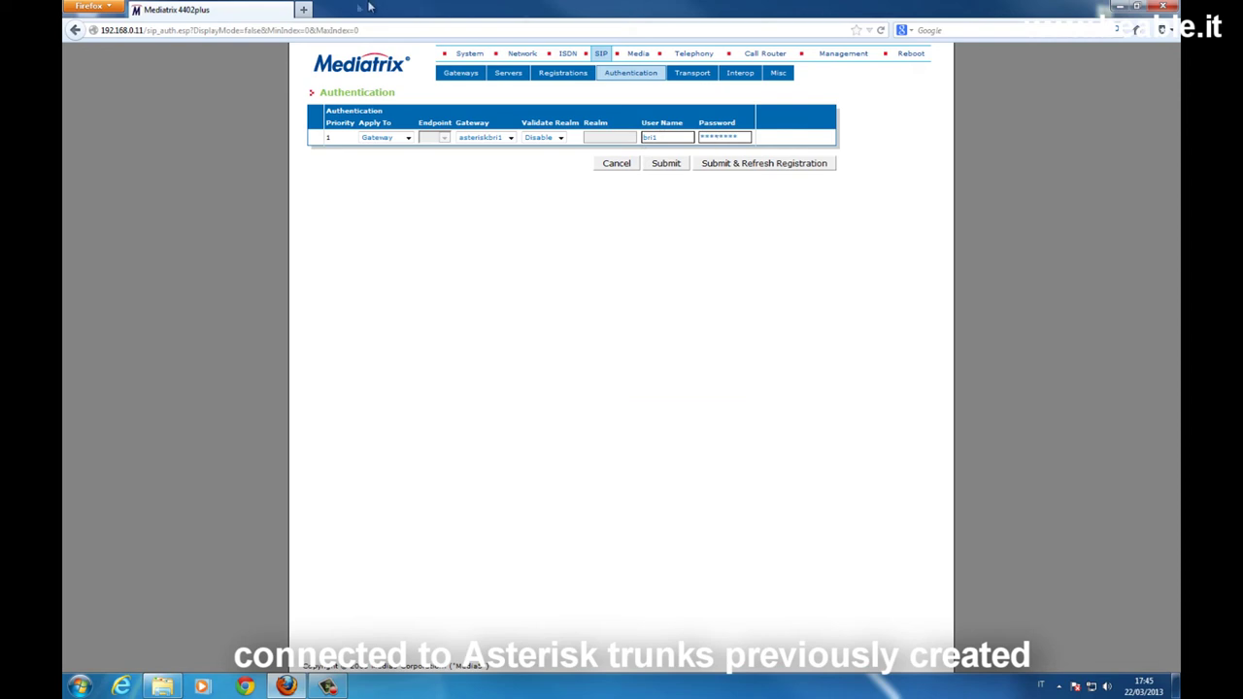
Step: Open FreePBX Administration in a new browser tab and go to its trunk list
click(303, 10)
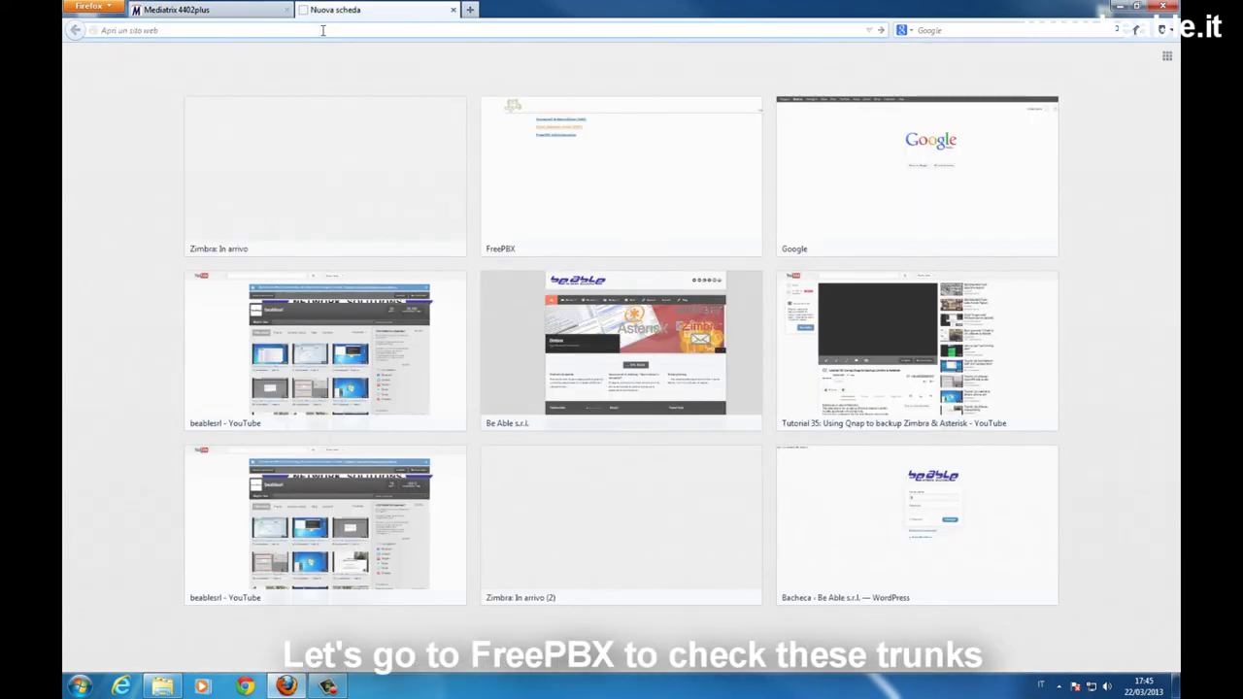
click(583, 151)
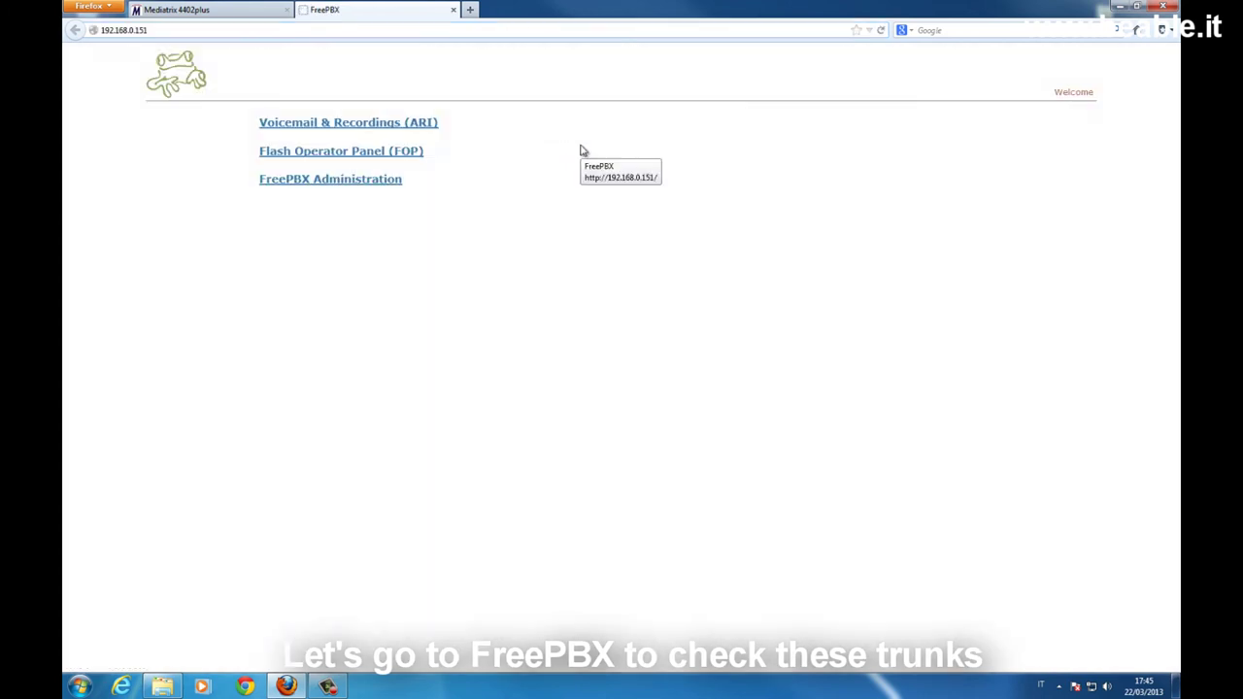
click(379, 184)
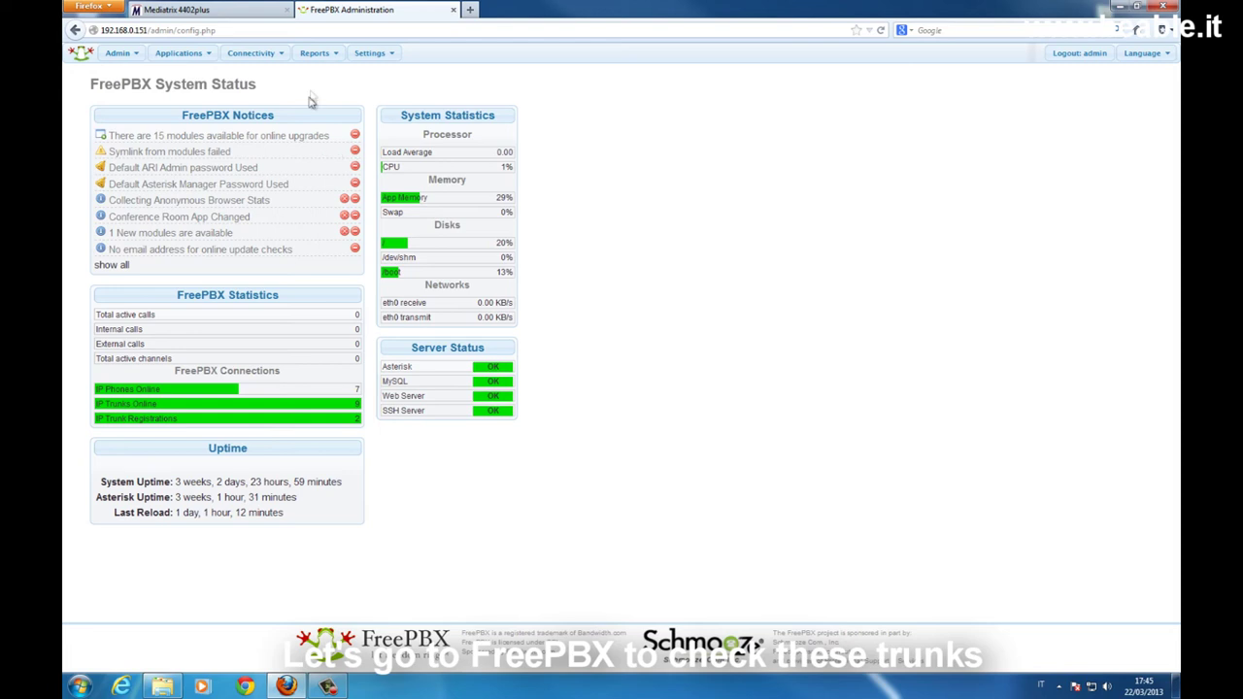
mouse_move(332, 57)
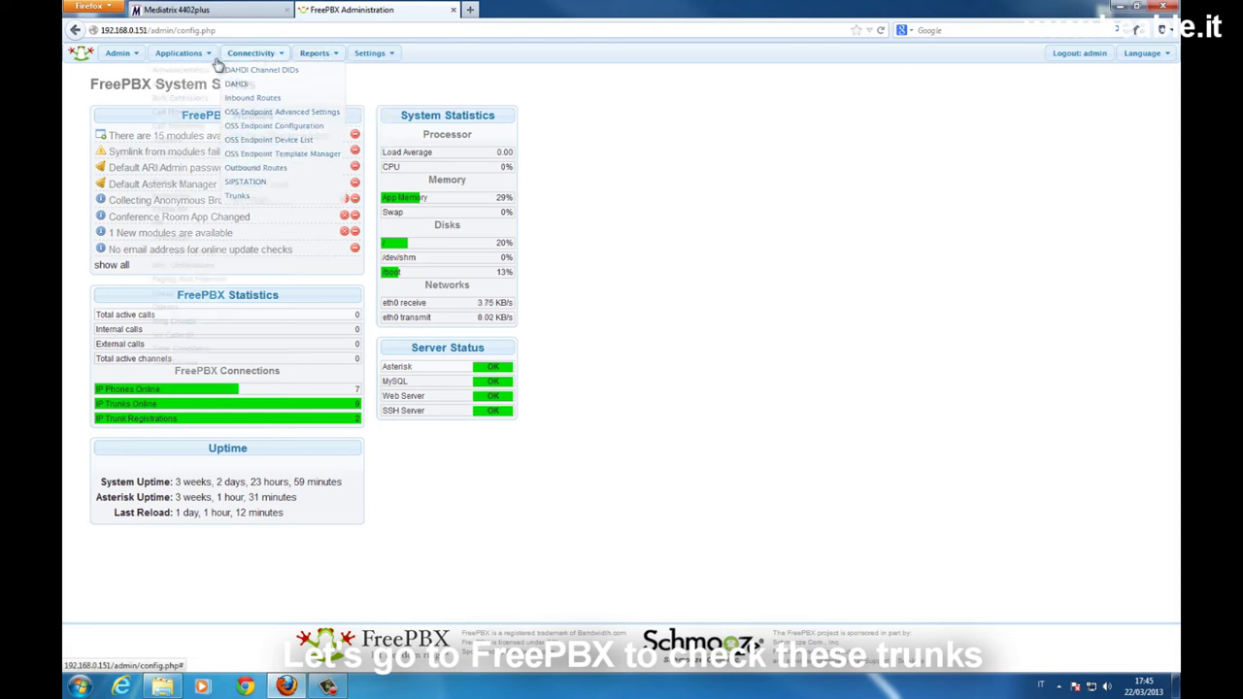
mouse_move(189, 56)
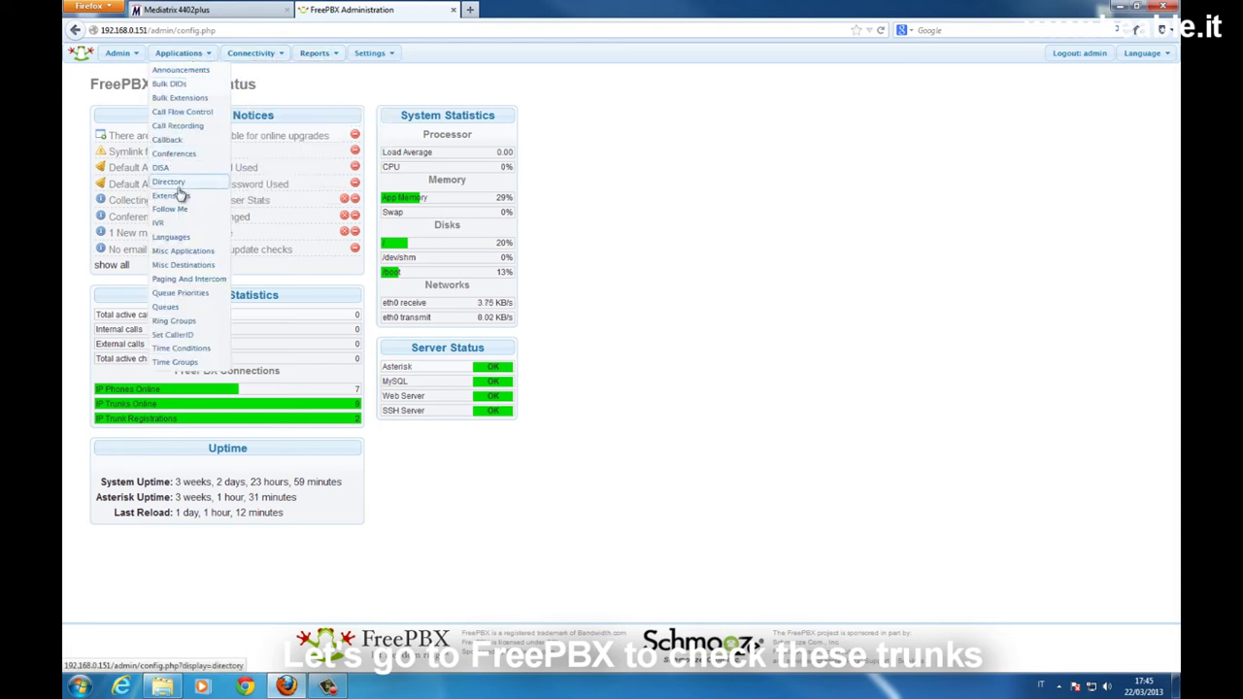
mouse_move(260, 55)
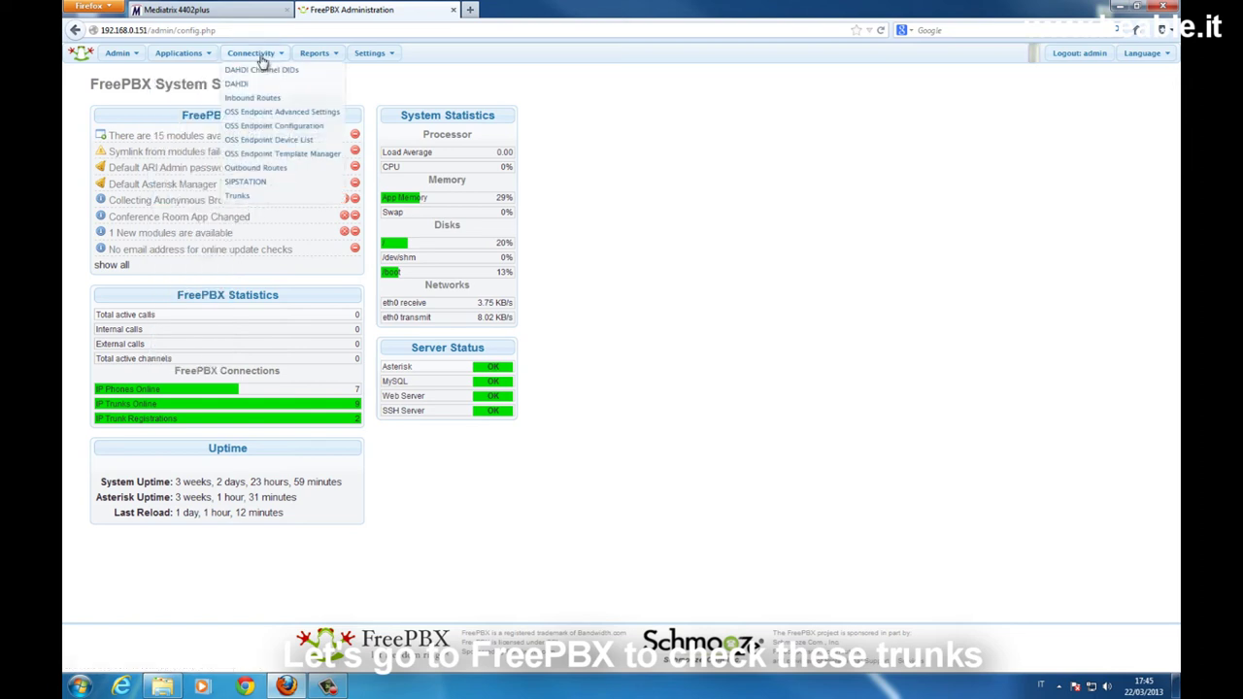
click(245, 196)
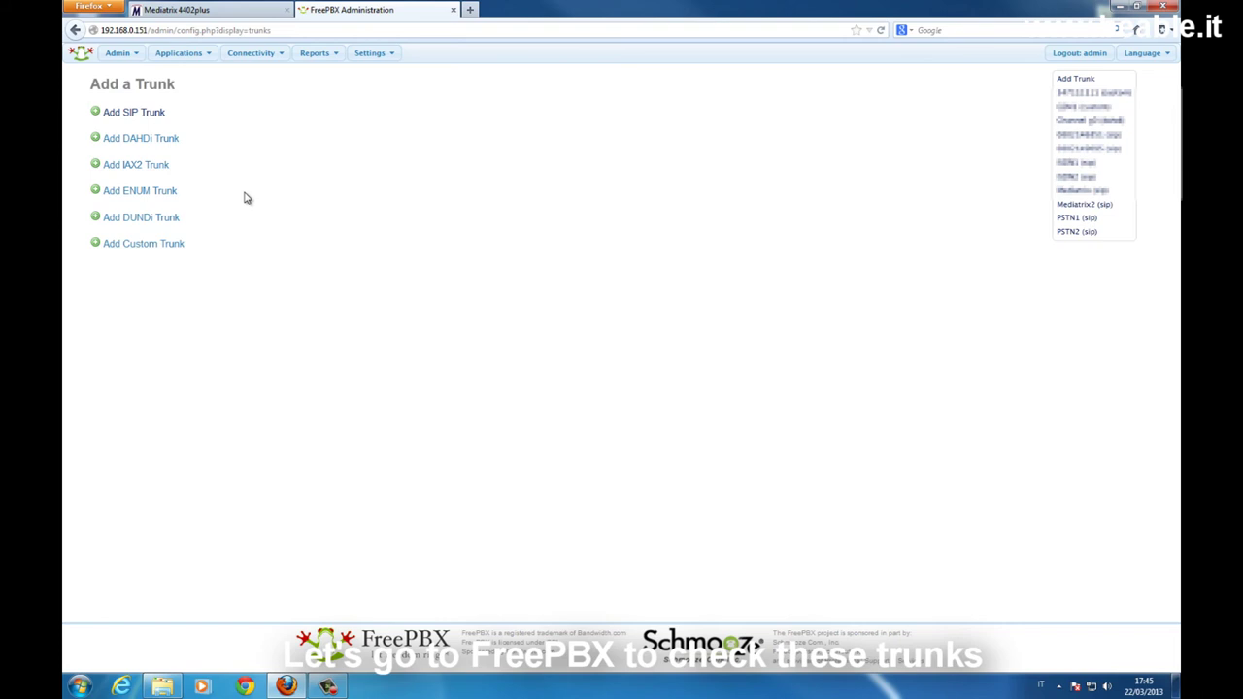
Step: Open the Mediatrix SIP trunk and check the port in its outgoing peer details
click(1073, 204)
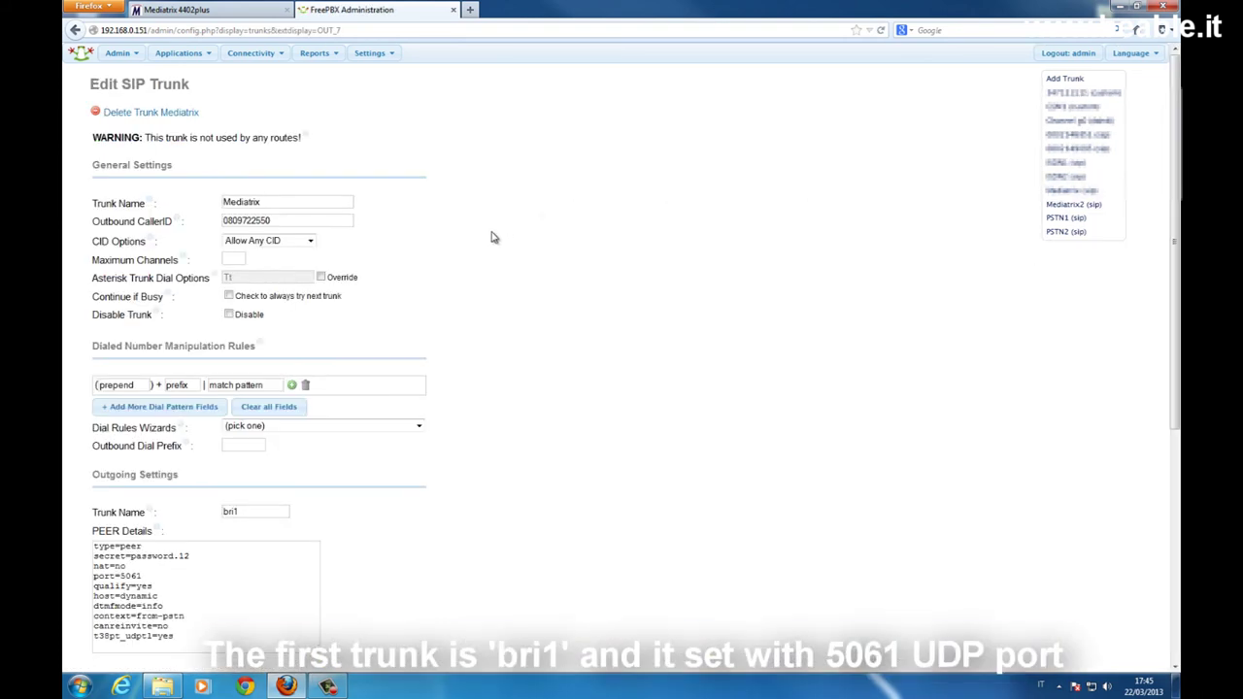
scroll(345, 410, down, 2)
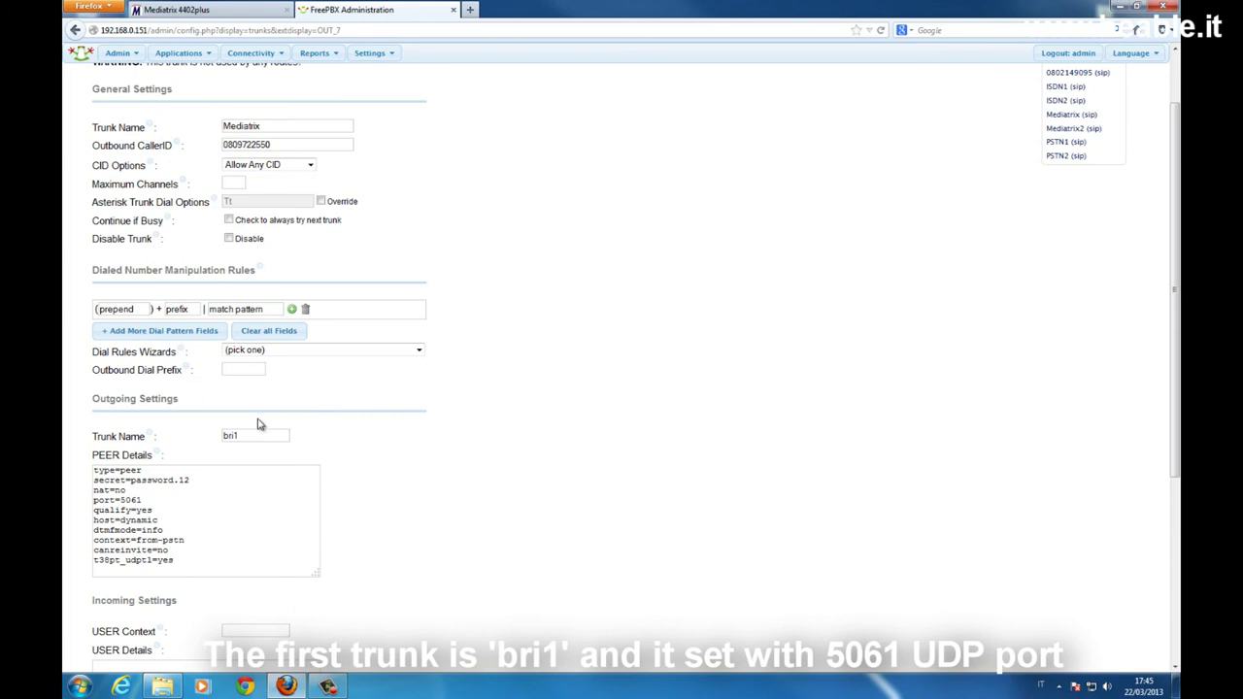
drag(120, 500, 141, 502)
Step: Open the Mediatrix2 SIP trunk and check the port in its outgoing peer details
click(1068, 129)
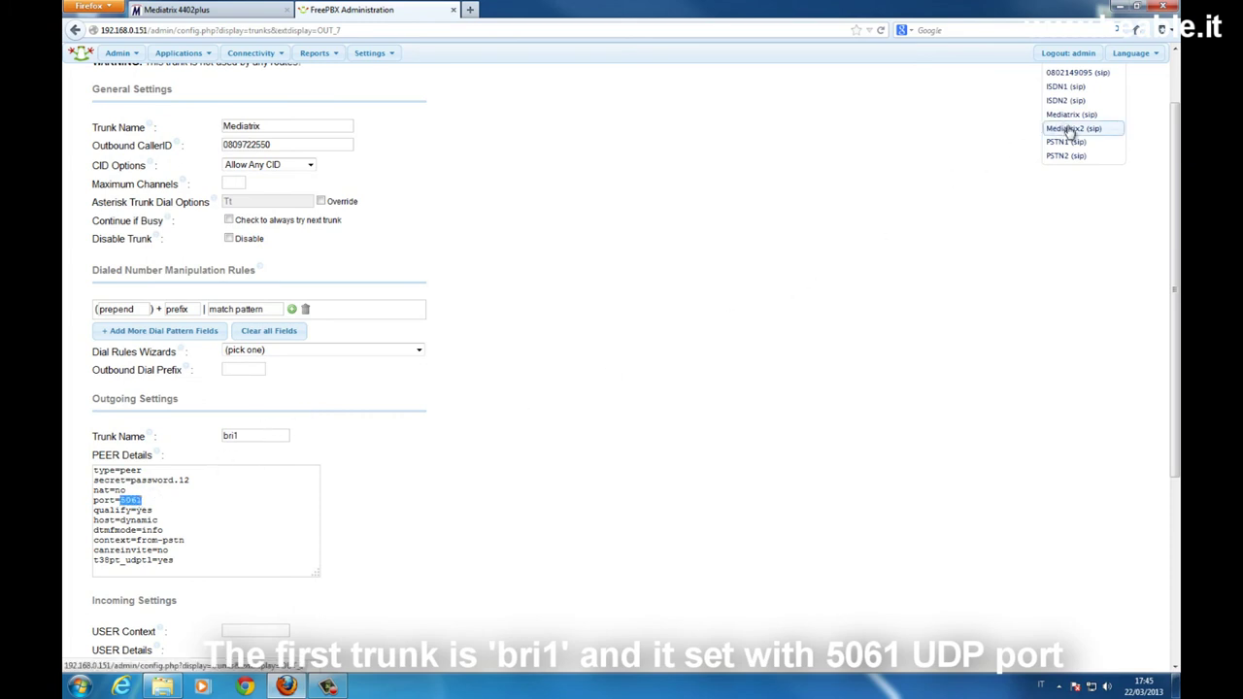
scroll(190, 503, down, 2)
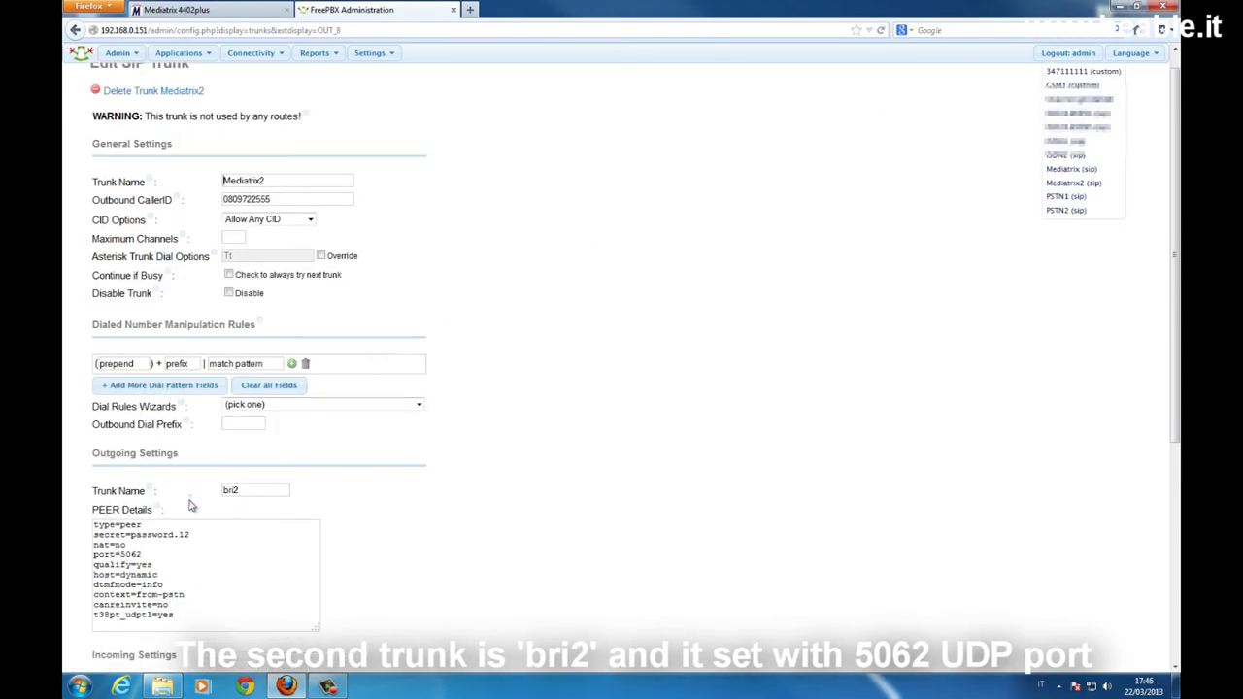
drag(120, 499, 141, 500)
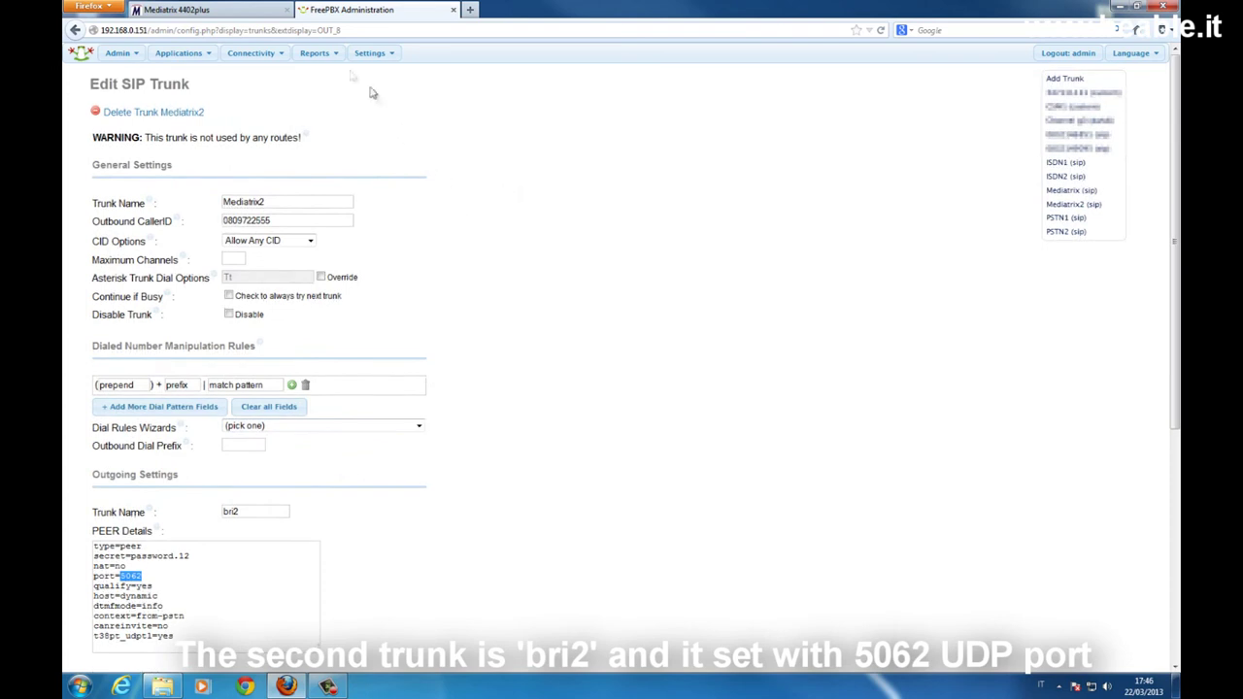
Step: Open the Asterisk SIP info report and check the registration status of the bri1 and bri2 peers
click(315, 53)
click(336, 70)
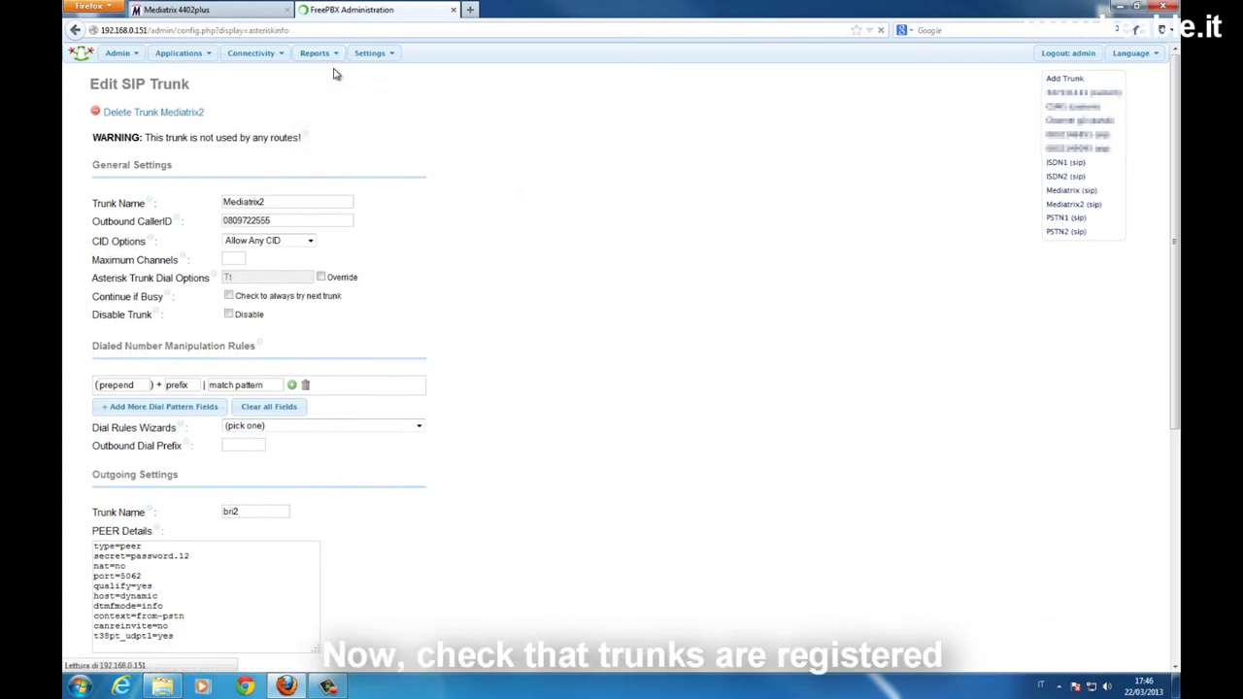
click(1088, 135)
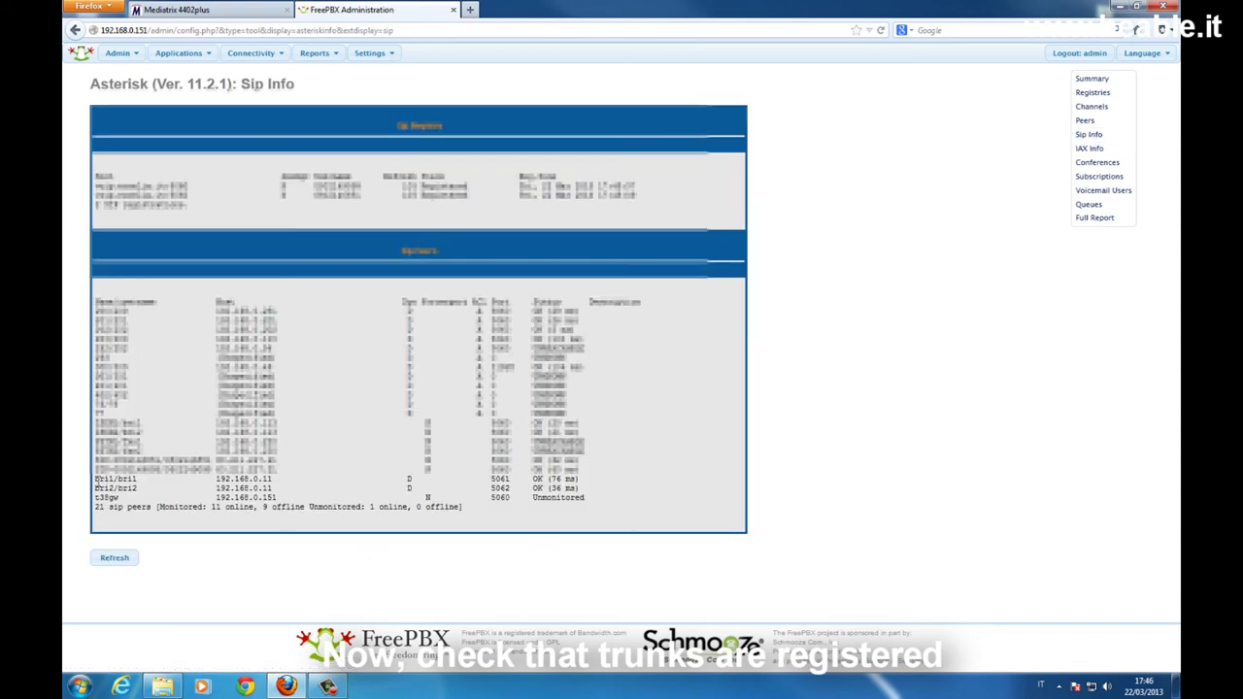
drag(96, 479, 587, 495)
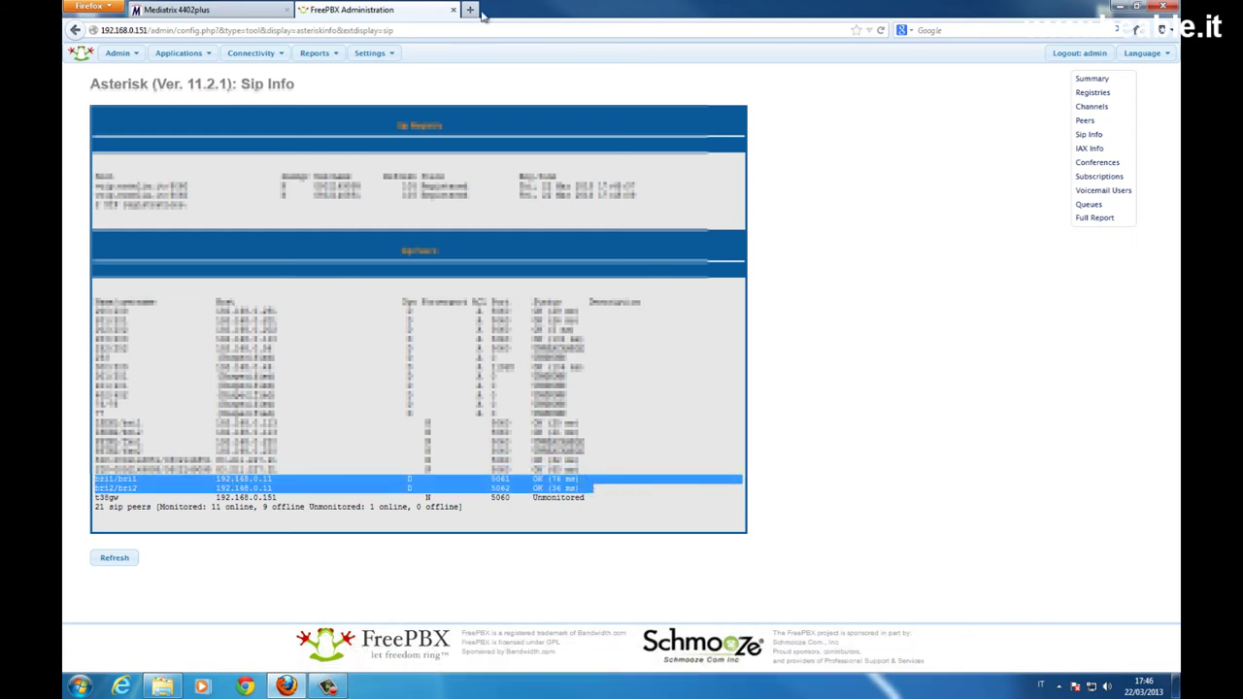
Step: Close the FreePBX tab and check the Add SIP Transport in Registration option in the Mediatrix SIP transport configuration
click(453, 9)
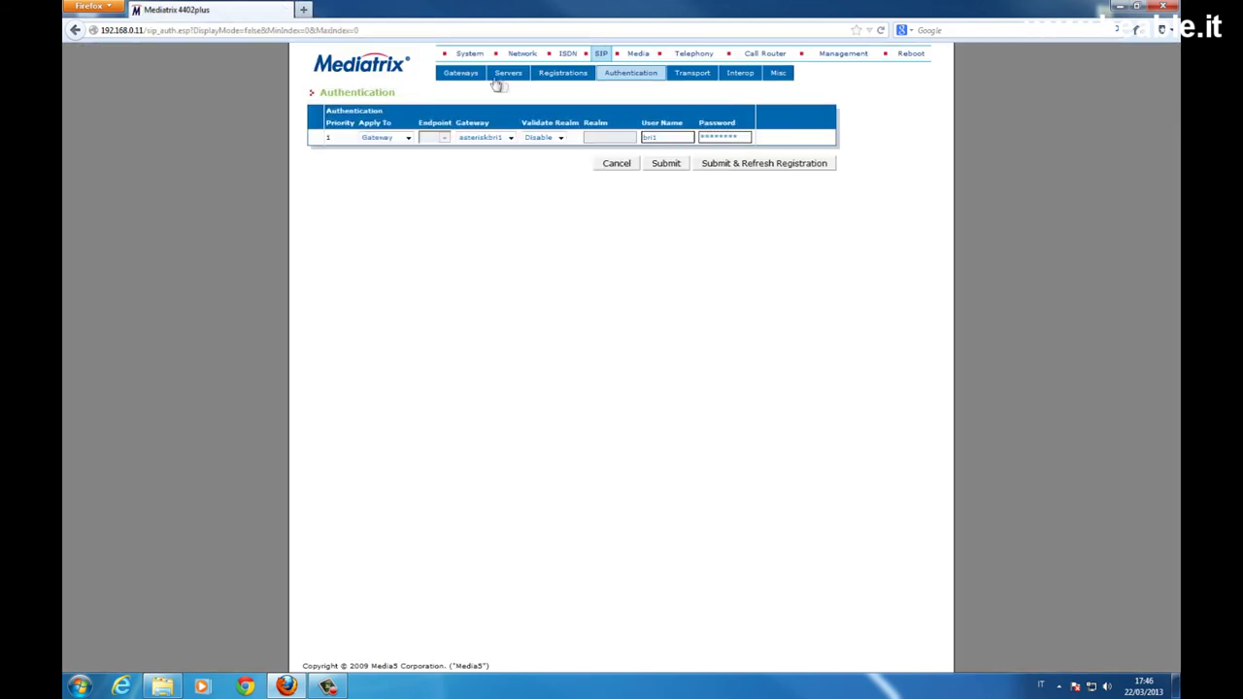
click(692, 76)
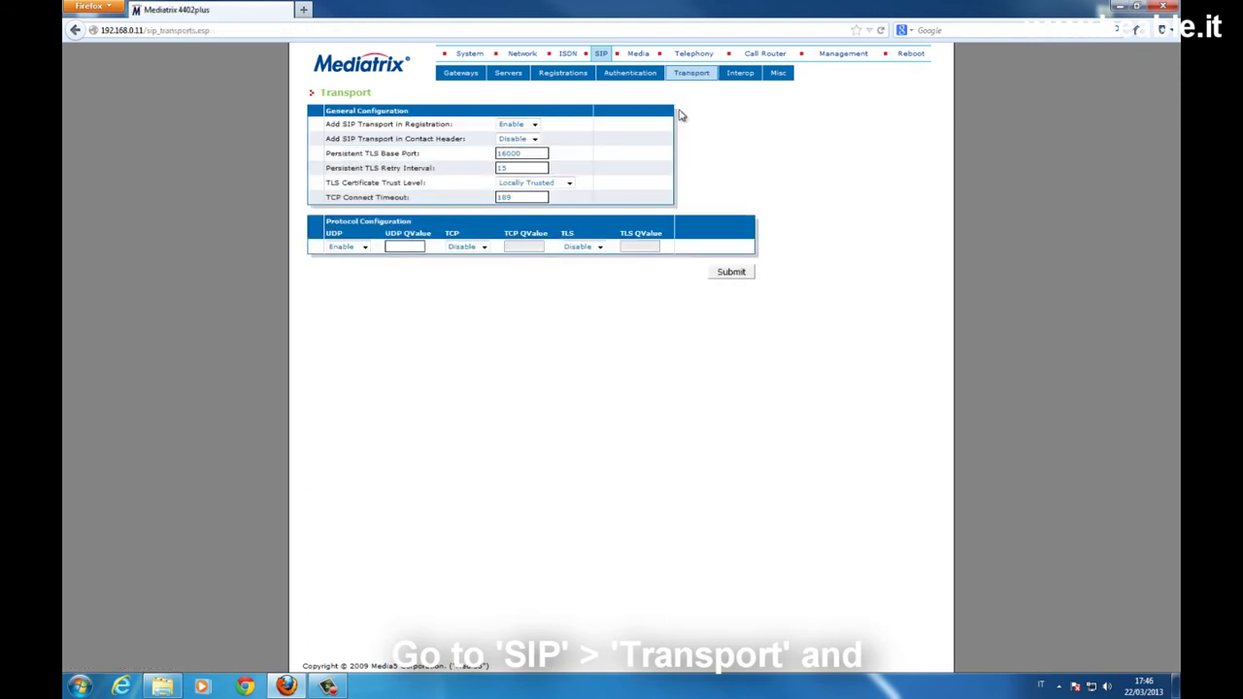
drag(326, 123, 411, 122)
triple_click(453, 125)
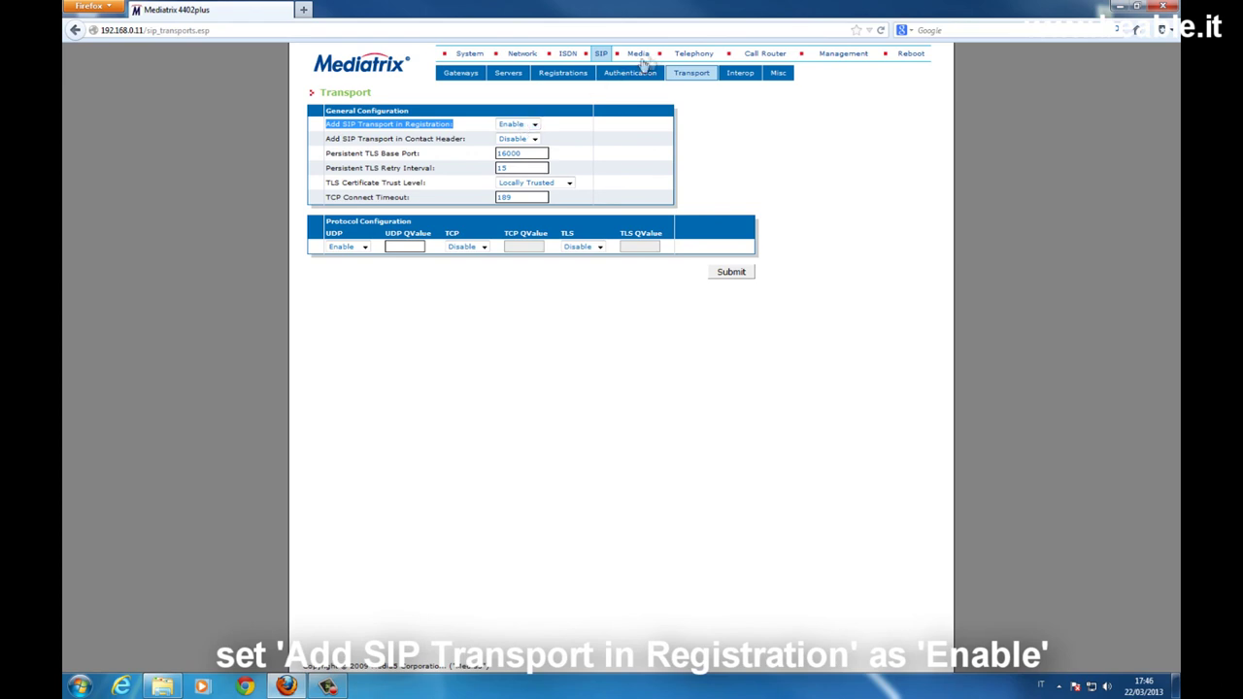
Step: Open the telephony services configuration for endpoint Bri1 and check the Endpoint Specific option under General Configuration
click(687, 54)
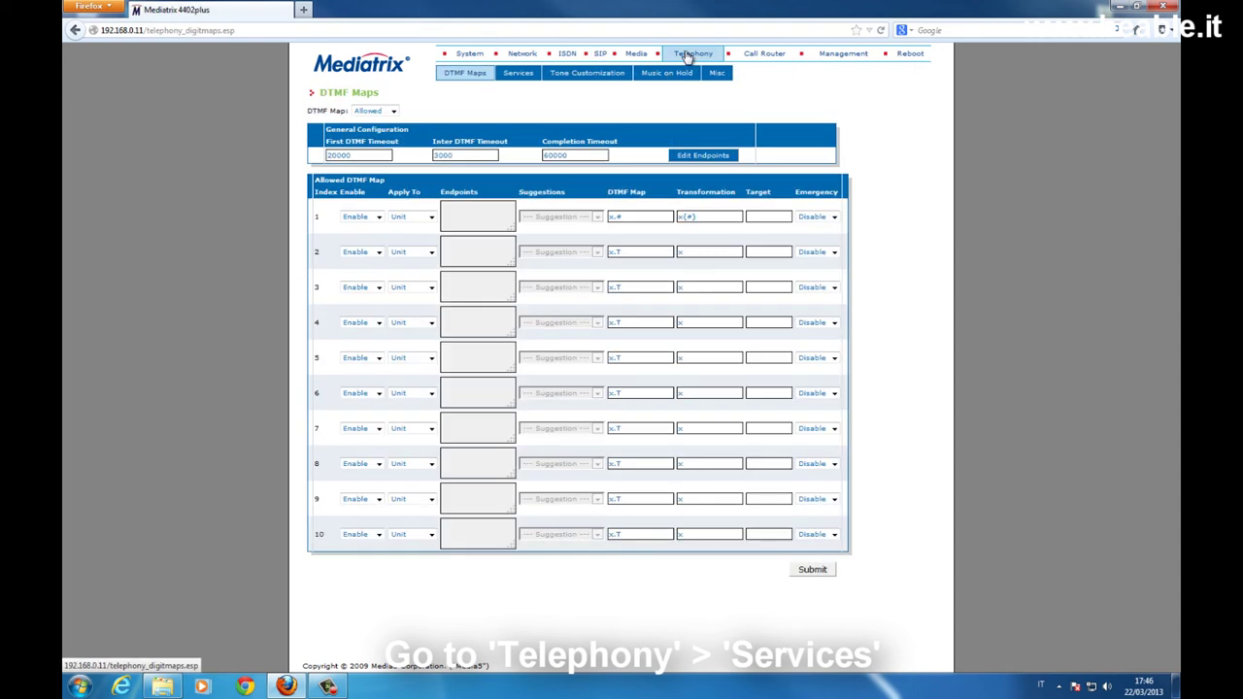
click(518, 76)
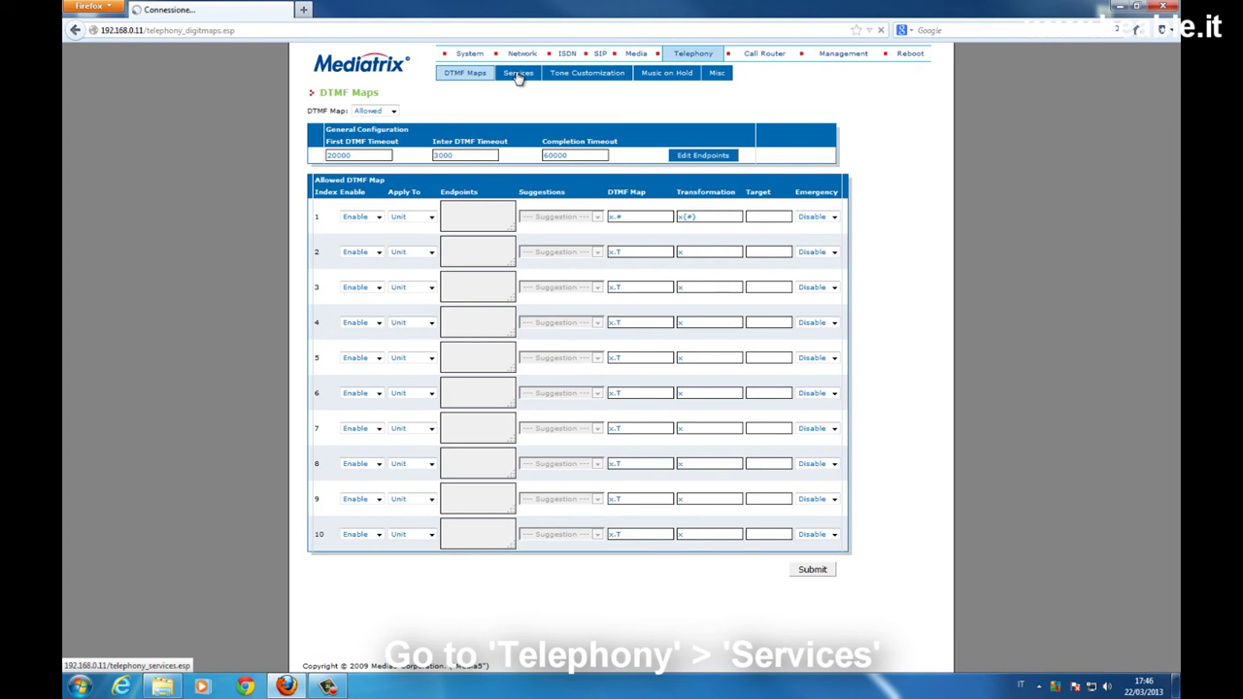
click(409, 113)
click(386, 133)
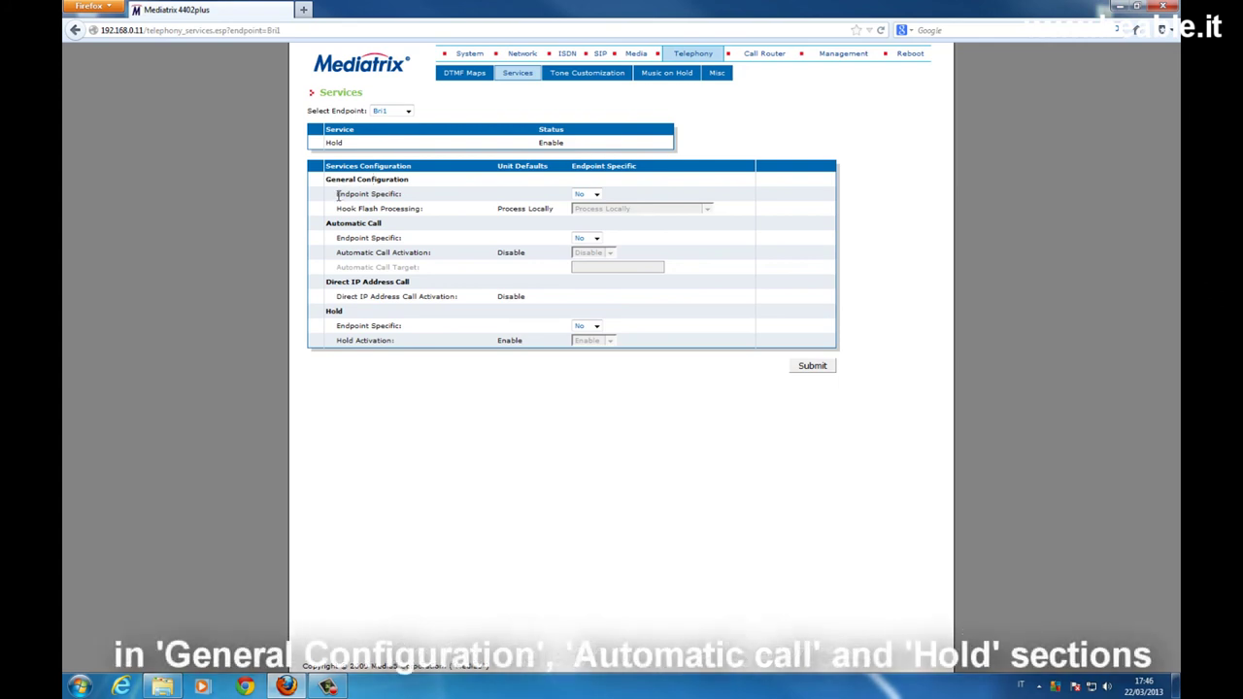
drag(337, 194, 406, 199)
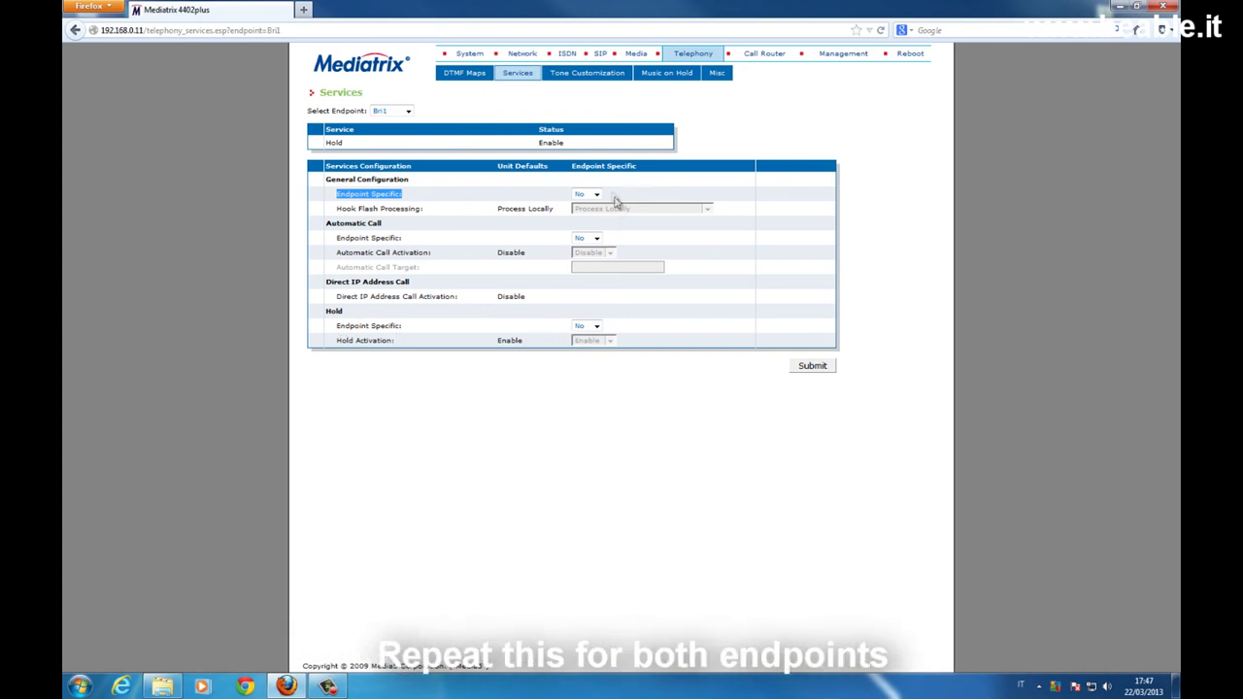
Step: Open the ISDN Basic Rate Interface configuration and check the Maximum Active Calls value for Bri1
click(568, 54)
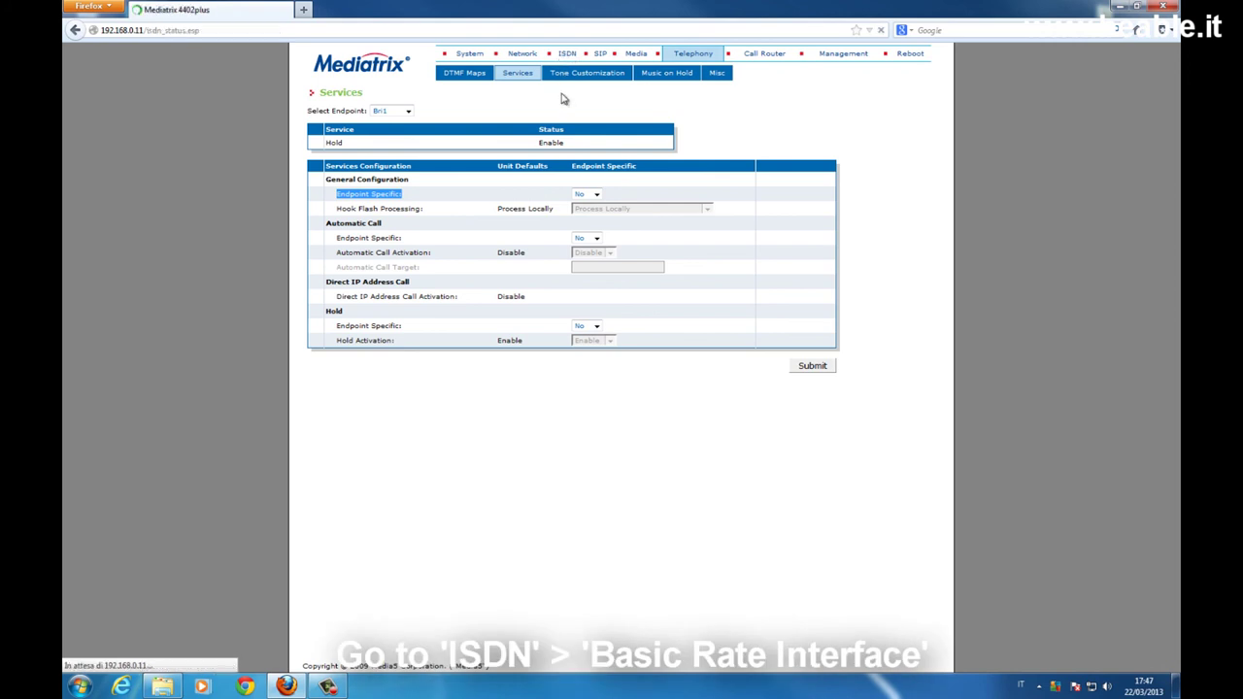
click(513, 80)
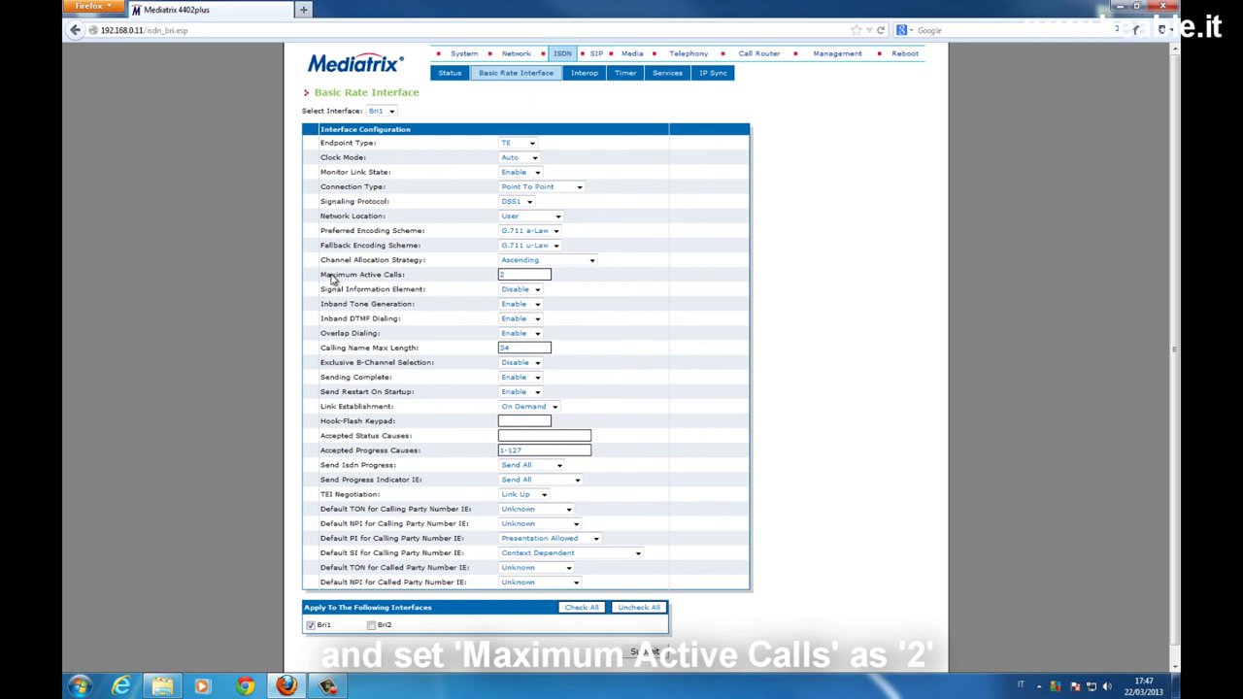
drag(321, 277, 516, 287)
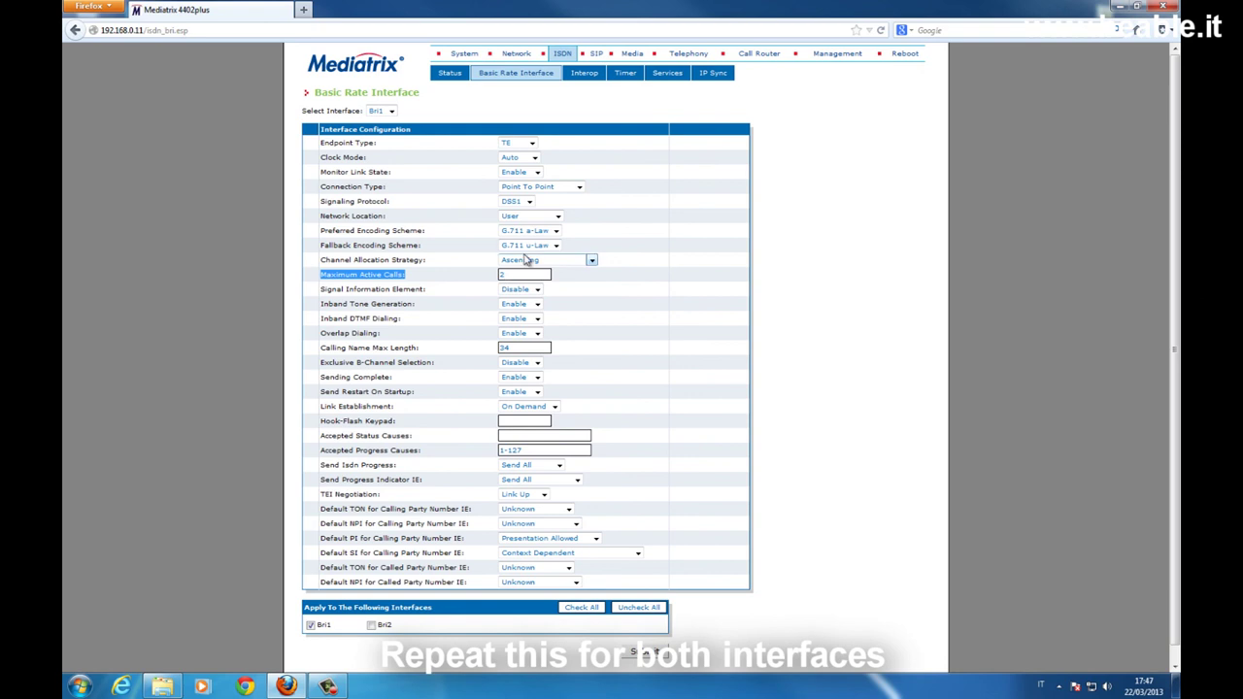
Step: Open the call router's route configuration and check the sources and destinations of the routes between isdn-Bri1 and sip-asteriskbri1
click(756, 60)
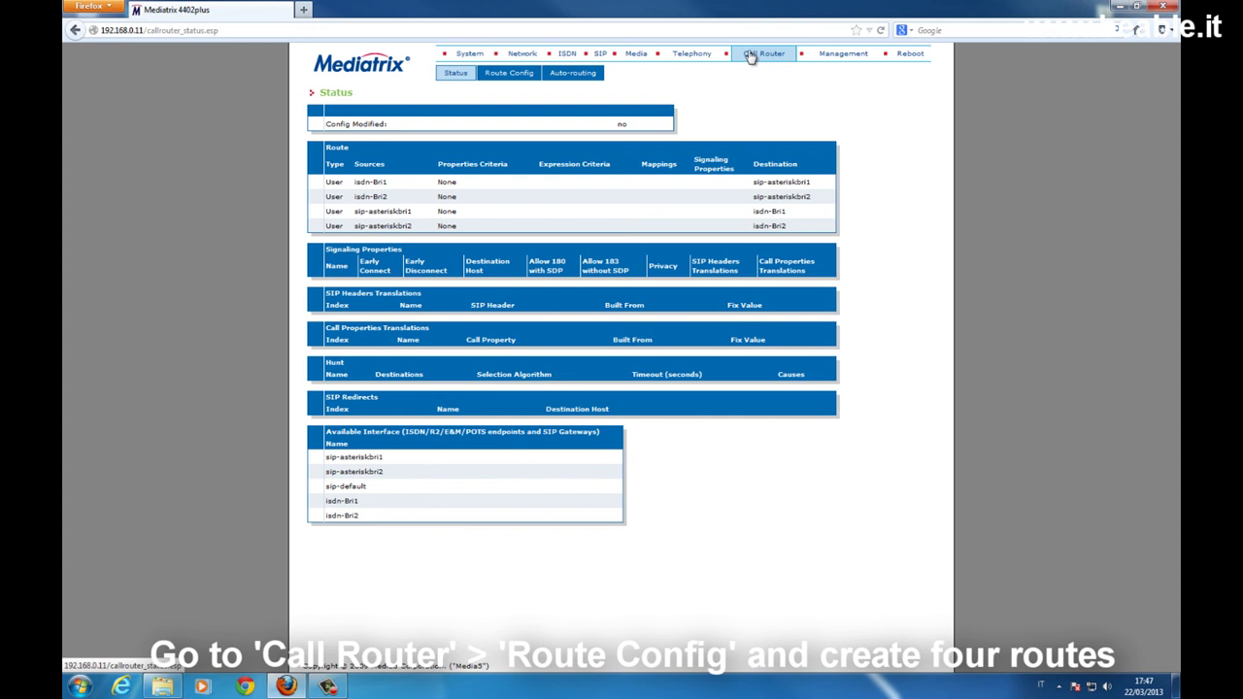
click(511, 80)
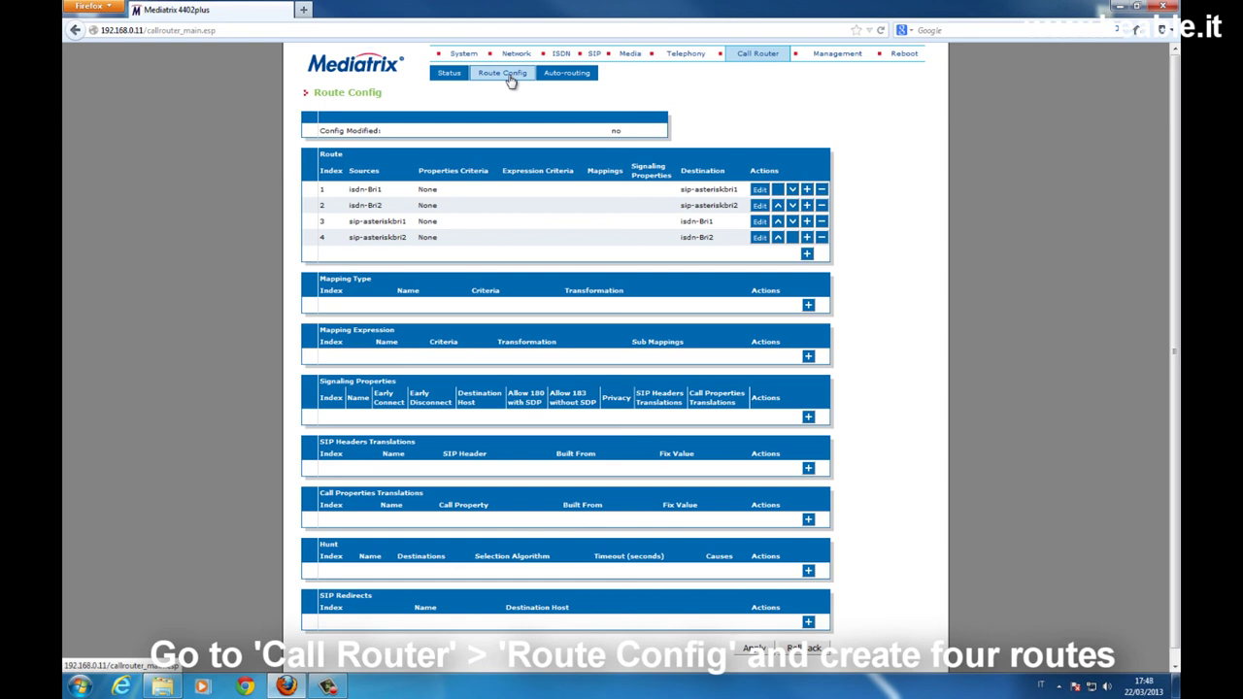
drag(348, 190, 388, 195)
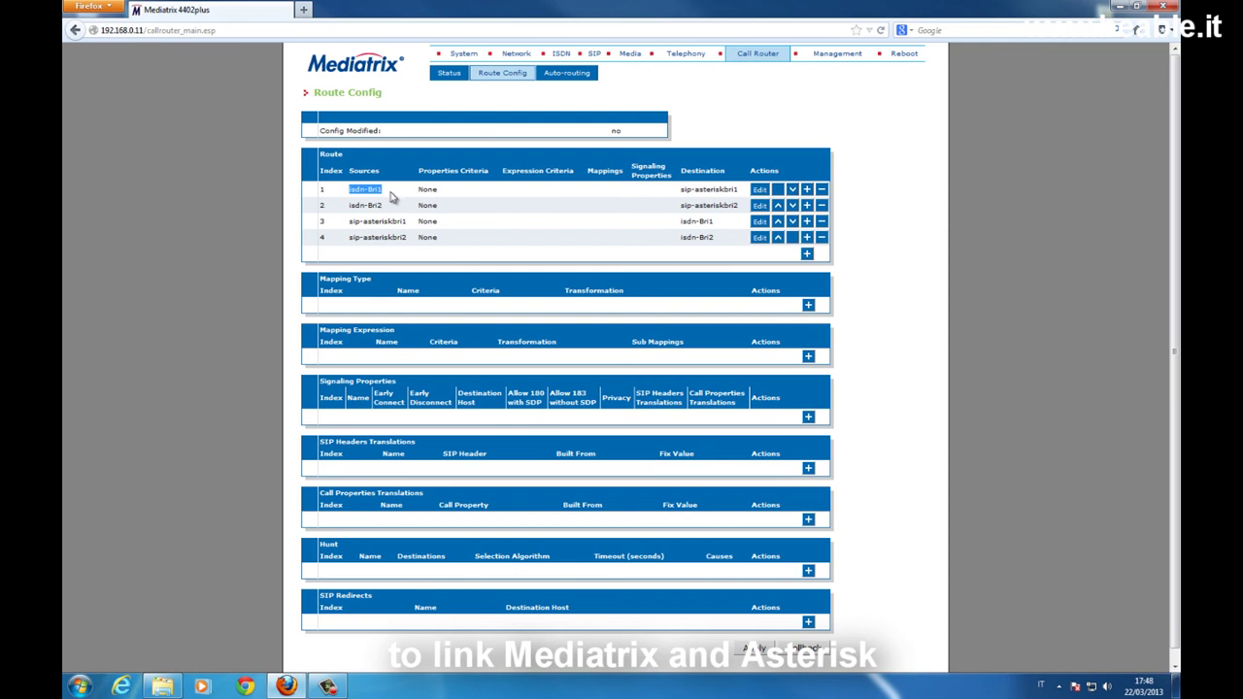
drag(680, 189, 742, 194)
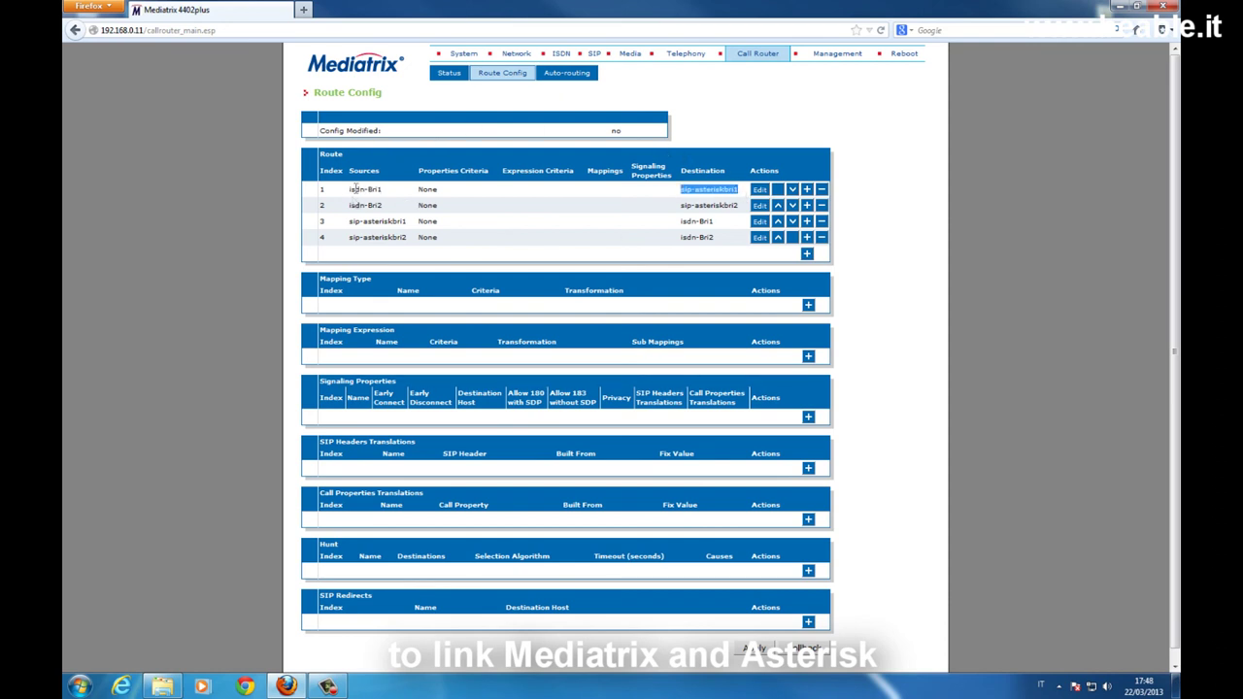
drag(349, 221, 409, 224)
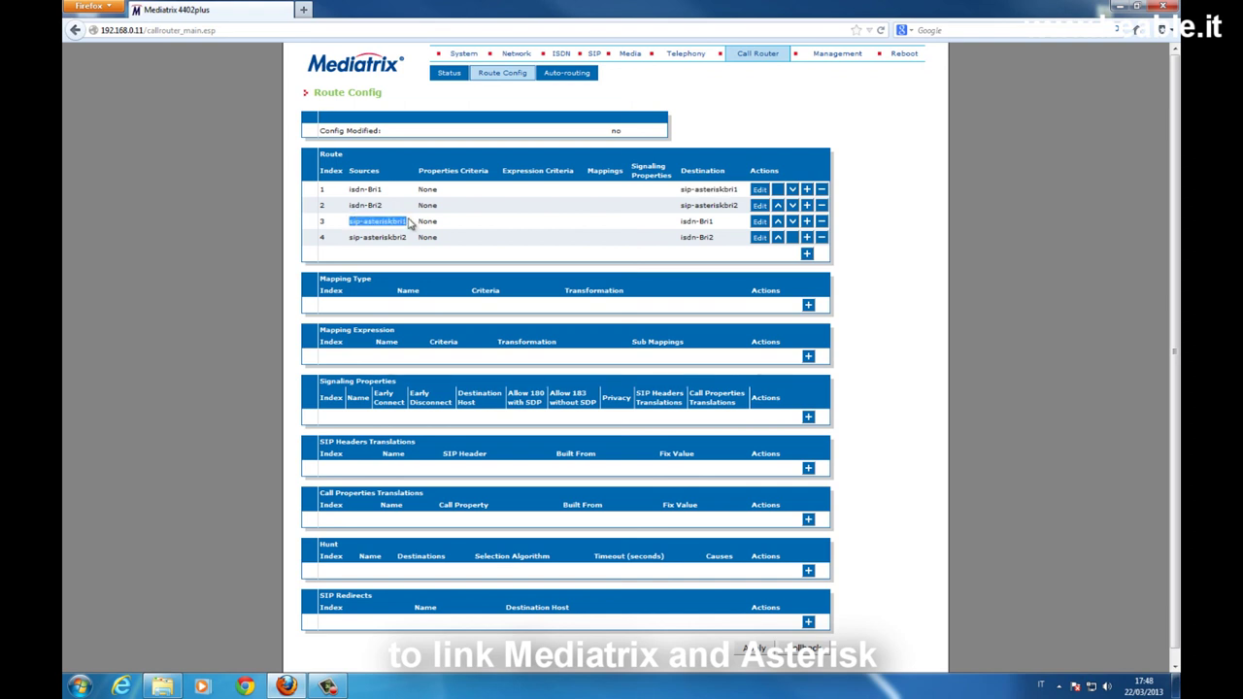
drag(680, 221, 719, 225)
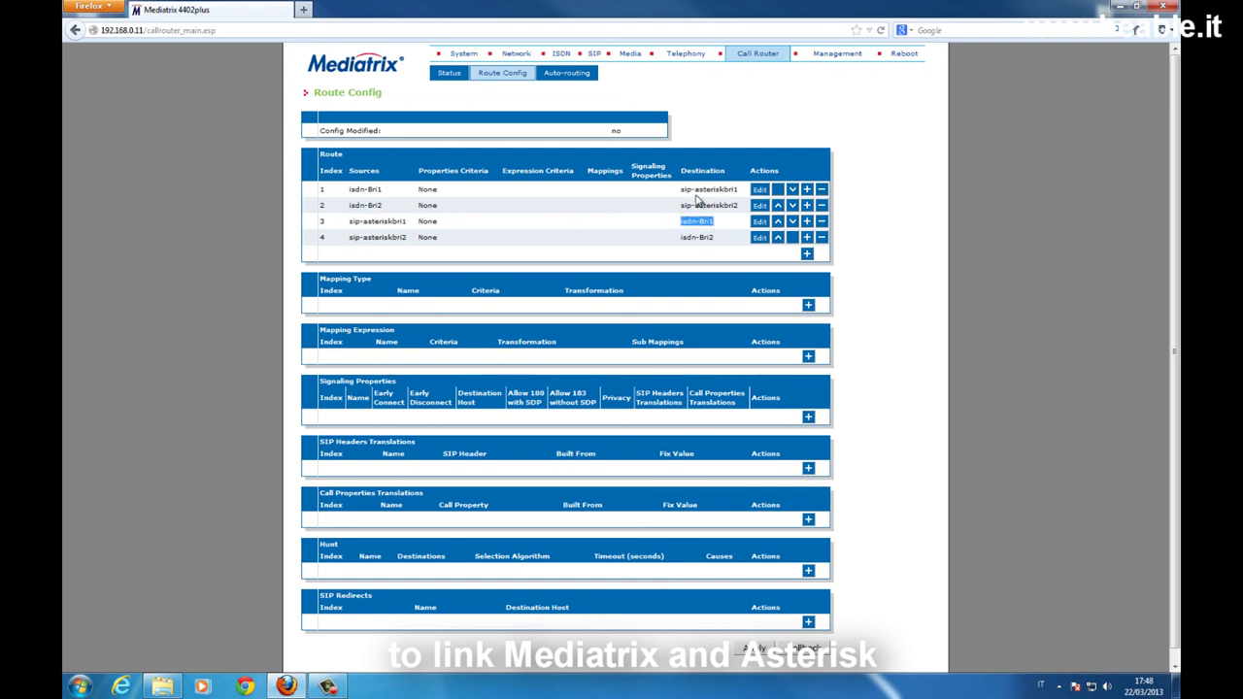